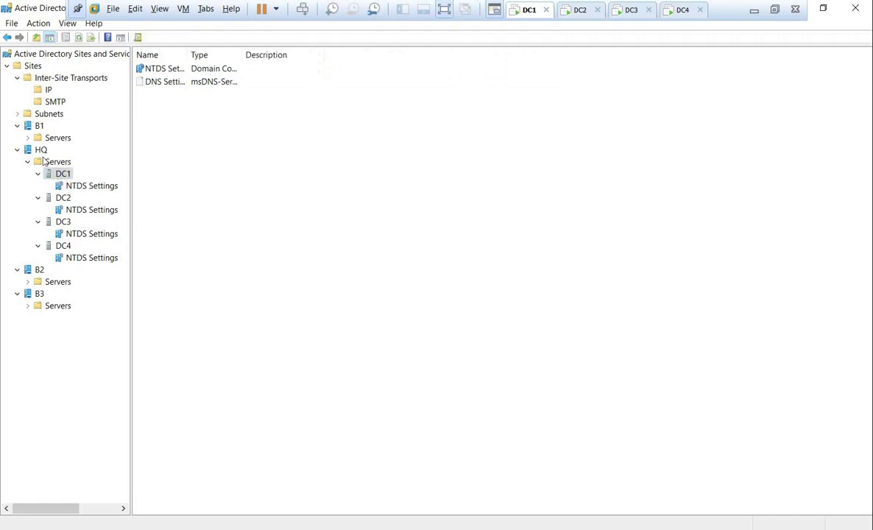
# - Move the DC2 server from the HQ site to the B1 site
pyautogui.click(63, 198)
pyautogui.rightClick(65, 203)
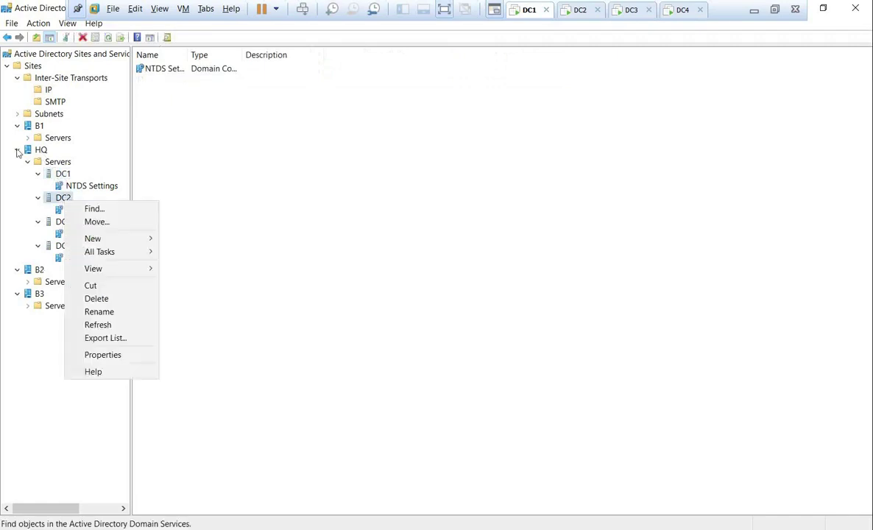
pyautogui.click(129, 222)
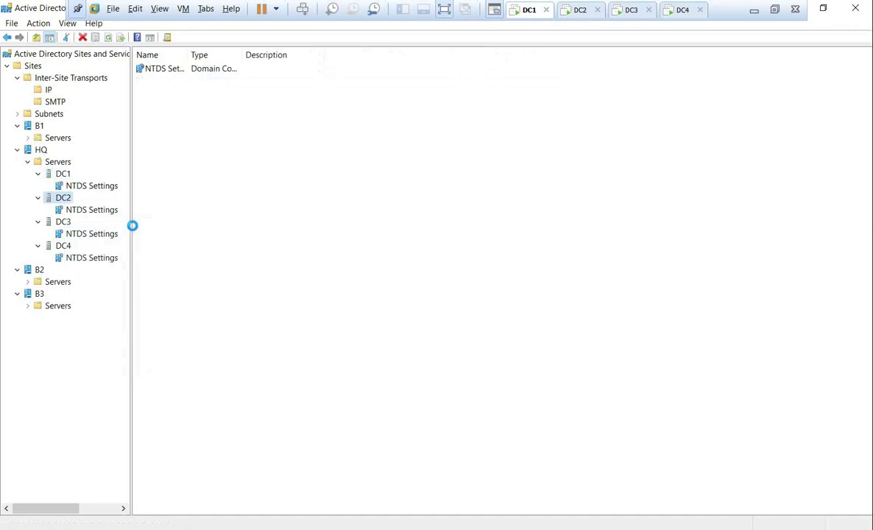
pyautogui.click(314, 236)
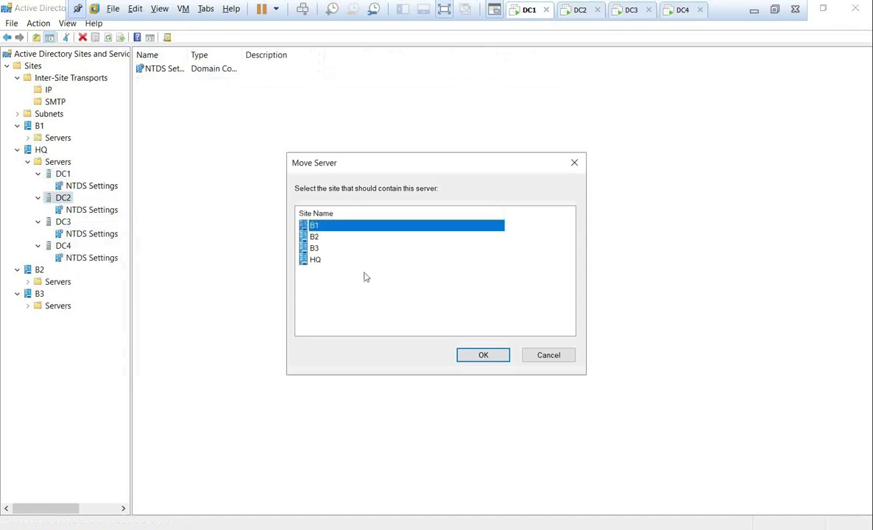
pyautogui.click(483, 355)
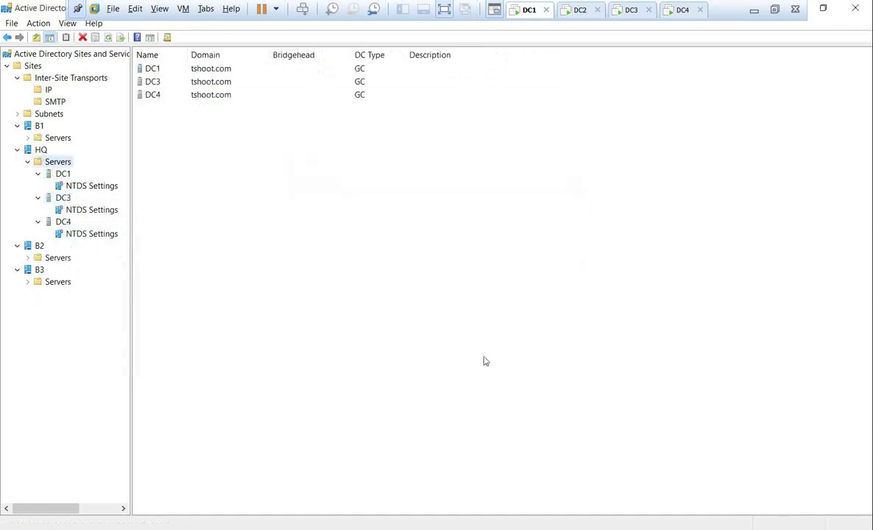
# - Move the DC3 server from the HQ site to the B2 site
pyautogui.click(63, 199)
pyautogui.rightClick(63, 203)
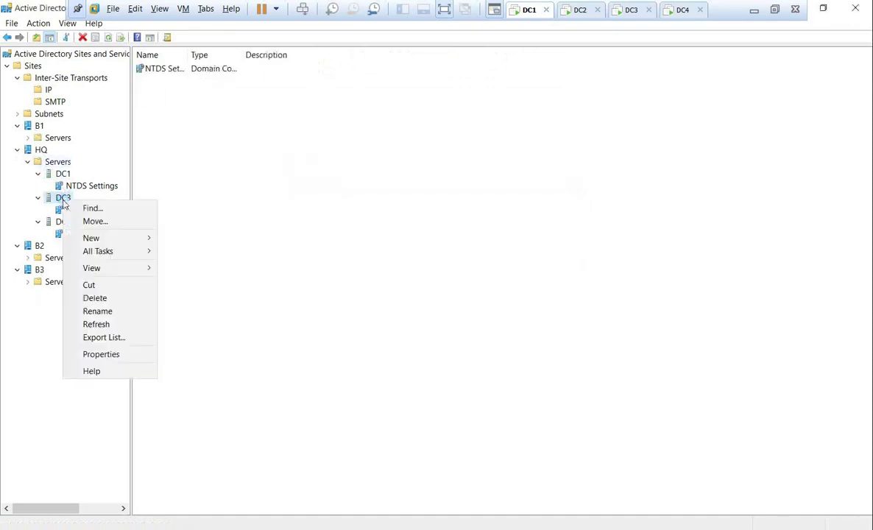
pyautogui.click(128, 223)
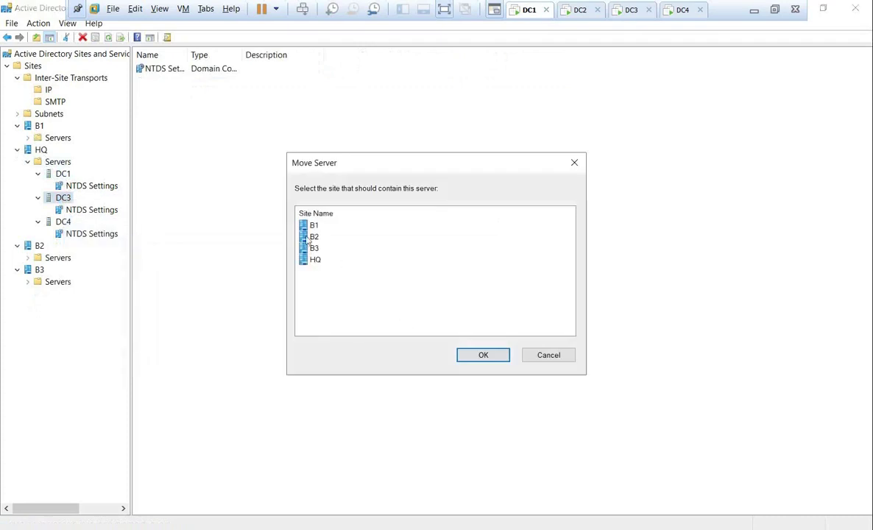
pyautogui.click(309, 236)
pyautogui.click(480, 357)
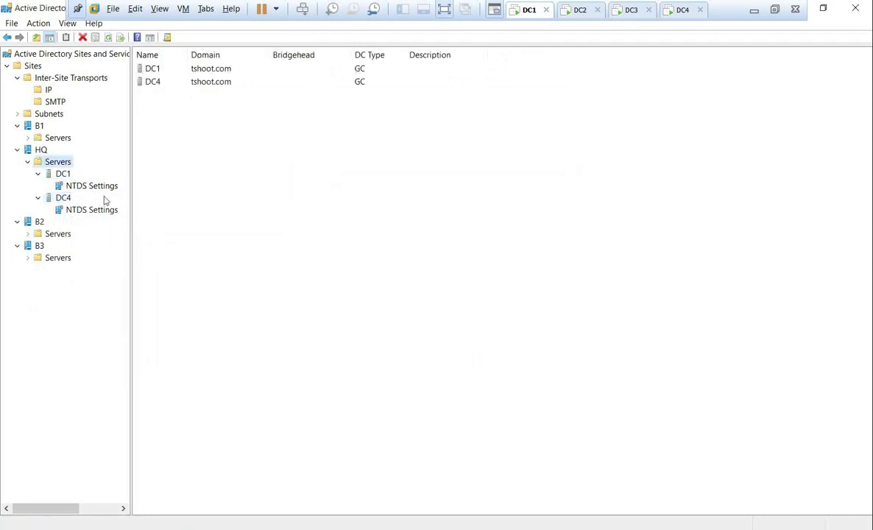
# - Move the DC4 server from the HQ site to the B3 site
pyautogui.rightClick(63, 197)
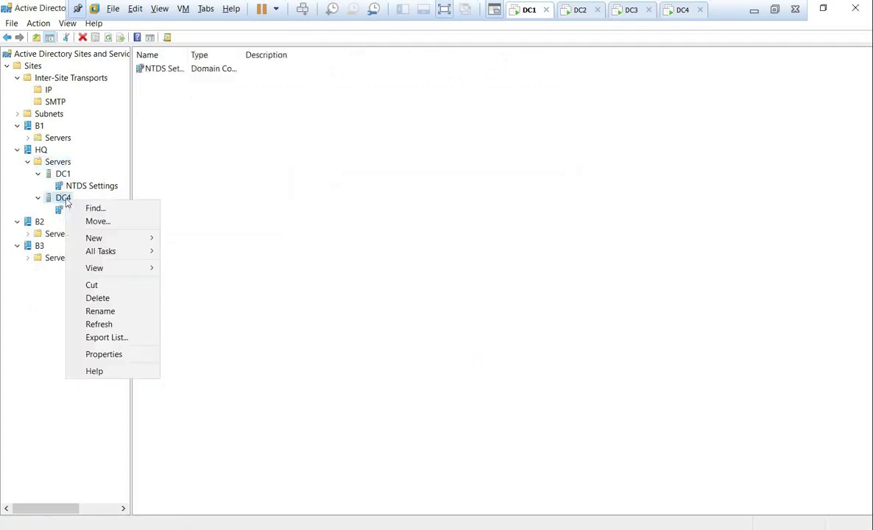
pyautogui.click(128, 222)
pyautogui.click(314, 248)
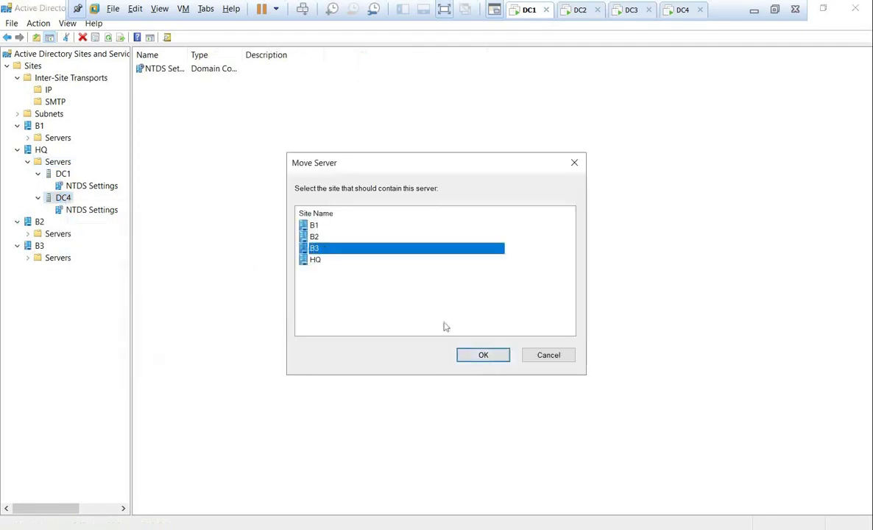
pyautogui.click(489, 356)
# - Switch to the Paint diagram and add the text labels DC1 at HQ, DC2 at B1, DC3 at B2 and DC4 at B3
pyautogui.click(753, 11)
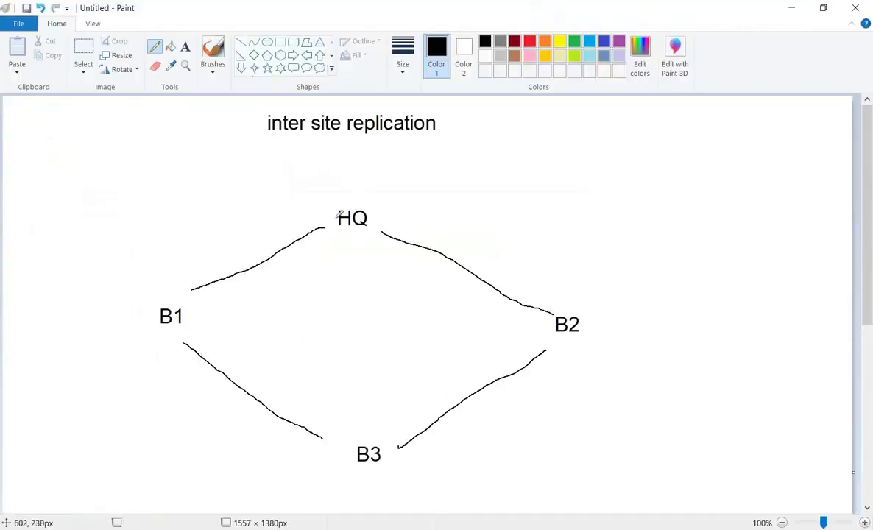
pyautogui.click(341, 236)
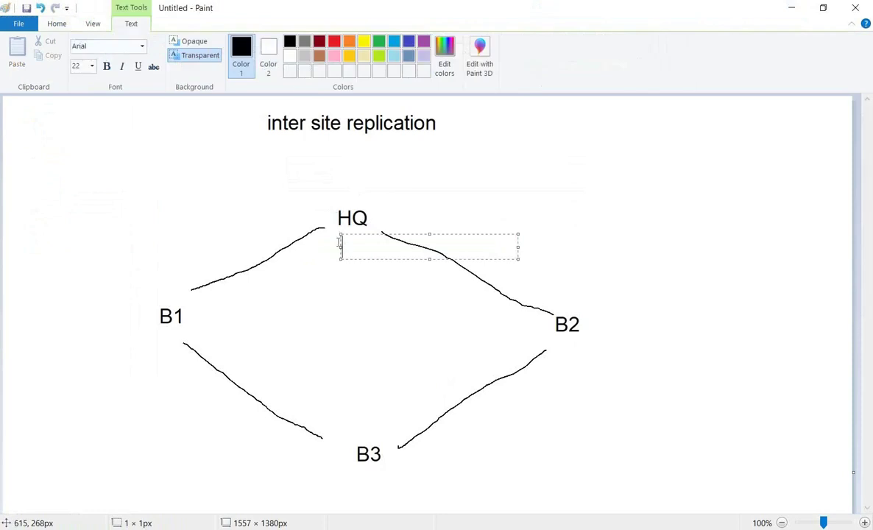
pyautogui.write('DC1')
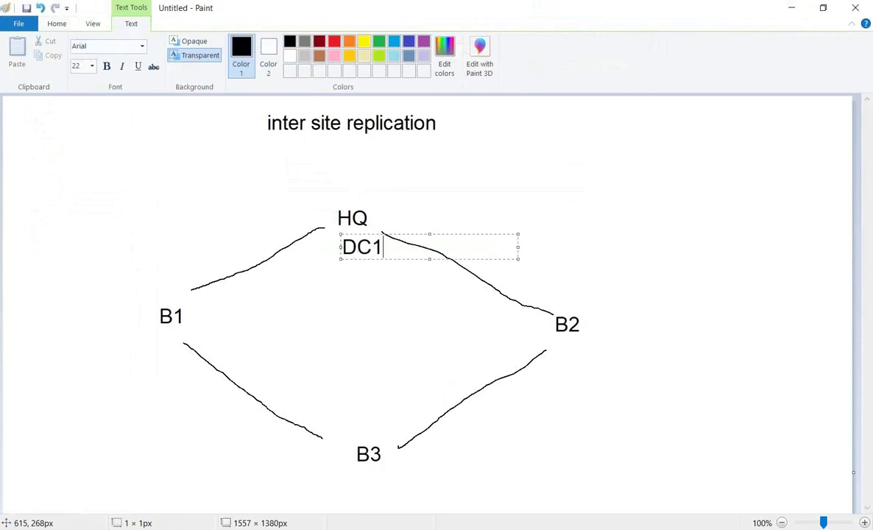
pyautogui.click(148, 271)
pyautogui.write('DC2')
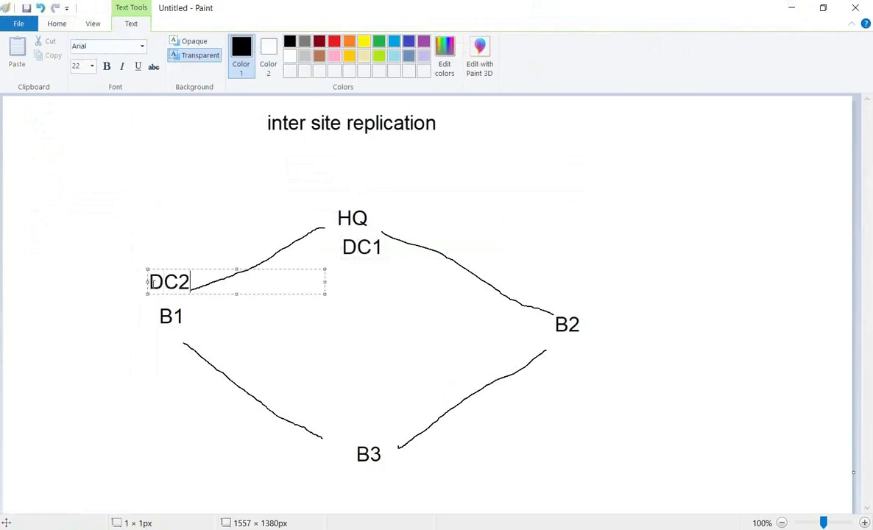
pyautogui.click(549, 269)
pyautogui.write('DC3')
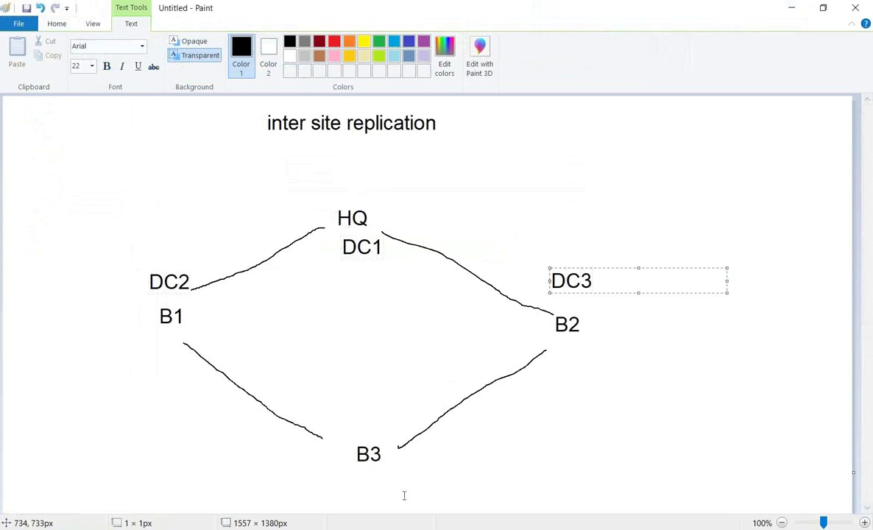
pyautogui.click(352, 465)
pyautogui.write('DC4')
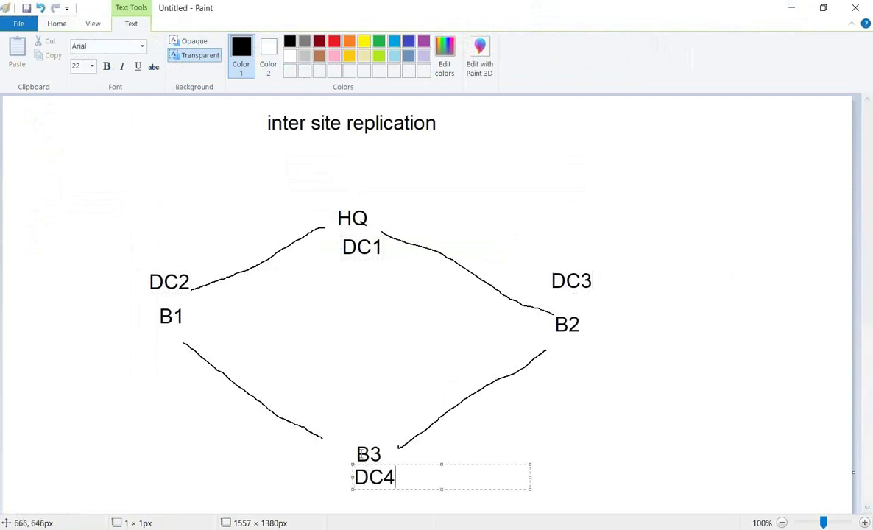
pyautogui.click(302, 196)
pyautogui.click(154, 45)
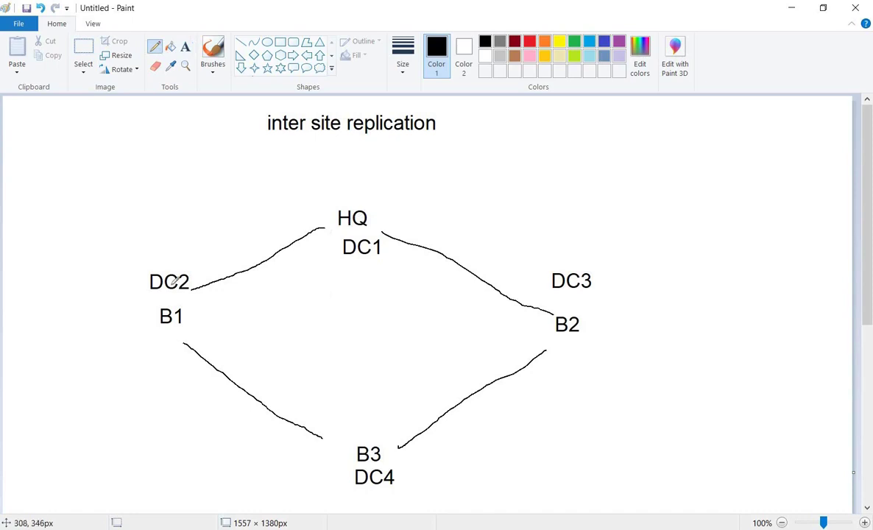
# - Switch back to Active Directory Sites and Services and start a new site link named HQ-B2 under the IP transport
pyautogui.hotkey('alt', 'Tab')
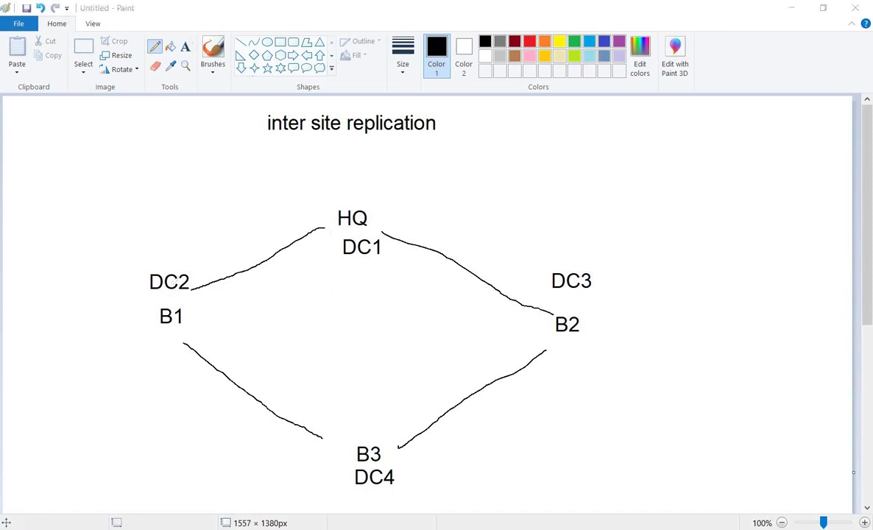
pyautogui.click(47, 89)
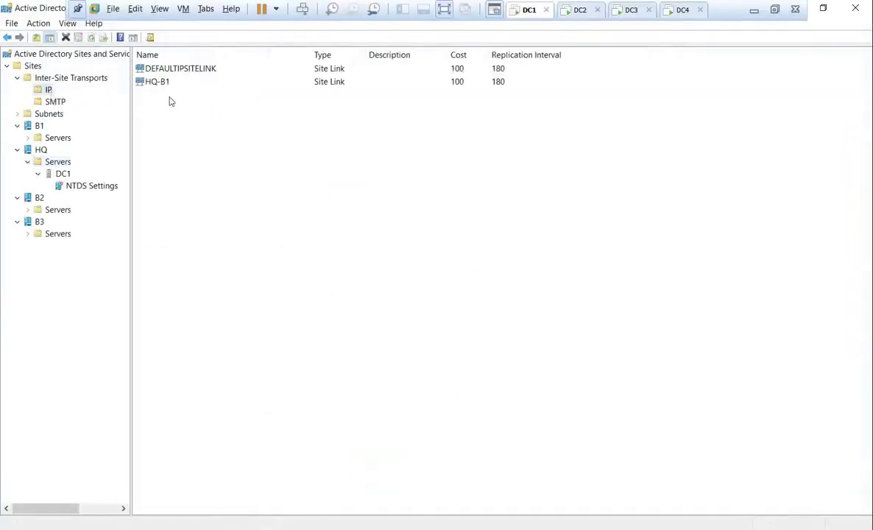
pyautogui.click(152, 80)
pyautogui.rightClick(147, 116)
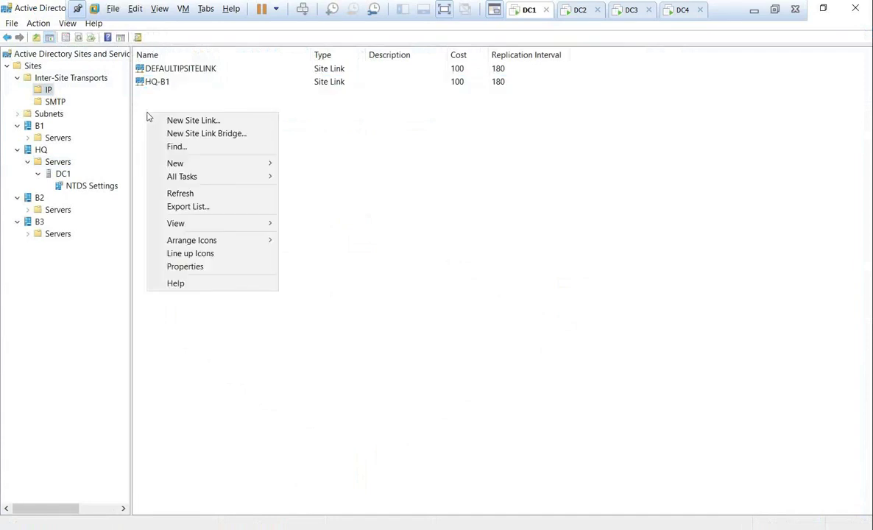
pyautogui.click(221, 119)
pyautogui.moveTo(58, 37); pyautogui.dragTo(301, 119)
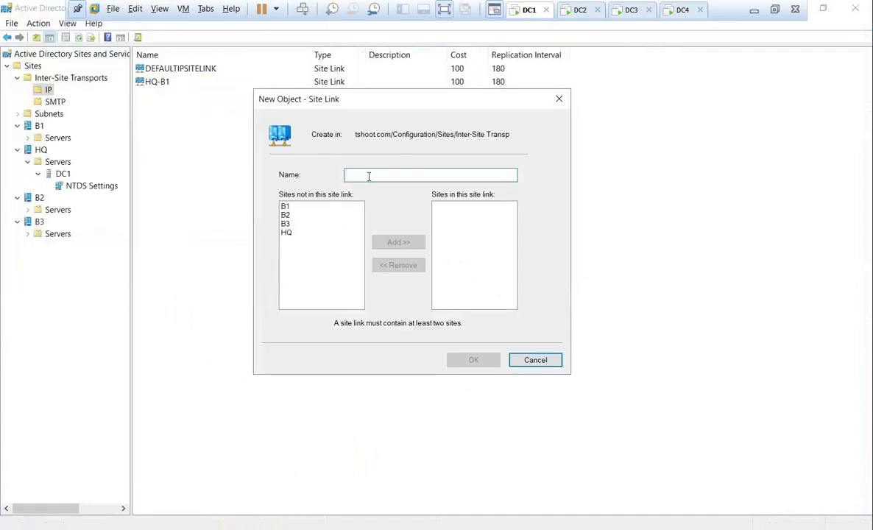
pyautogui.write('HQ-B2')
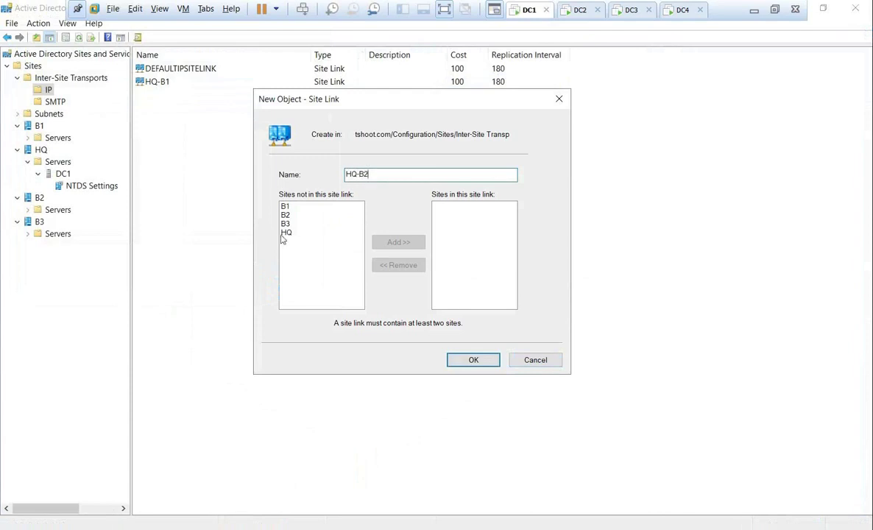
# - Add the HQ and B2 sites to the new site link and create it
pyautogui.click(285, 232)
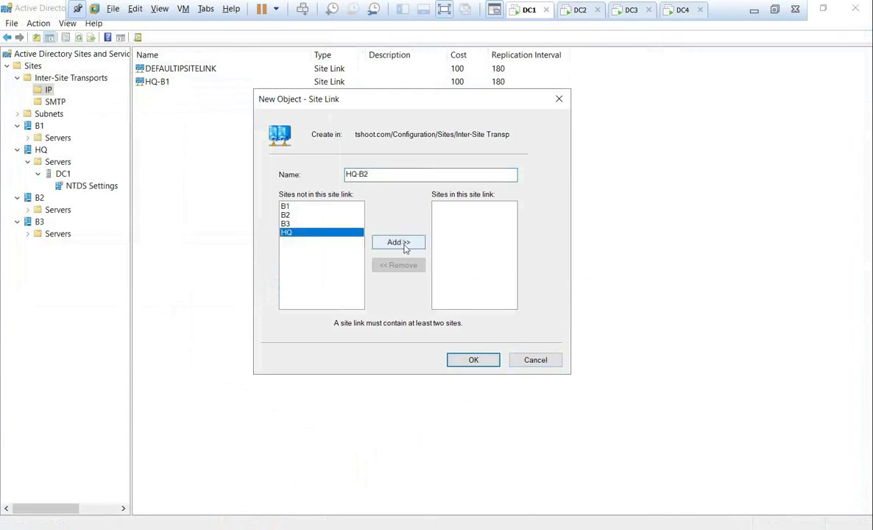
pyautogui.click(395, 242)
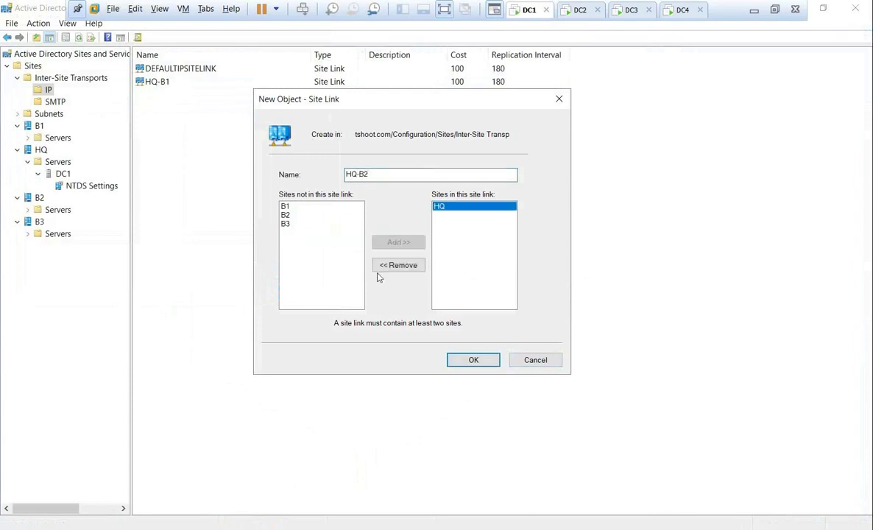
pyautogui.click(353, 215)
pyautogui.click(397, 241)
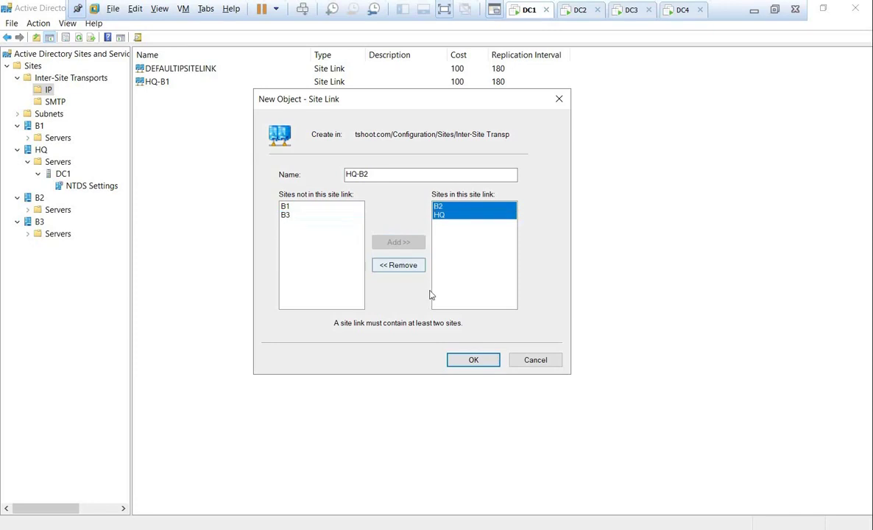
pyautogui.click(469, 361)
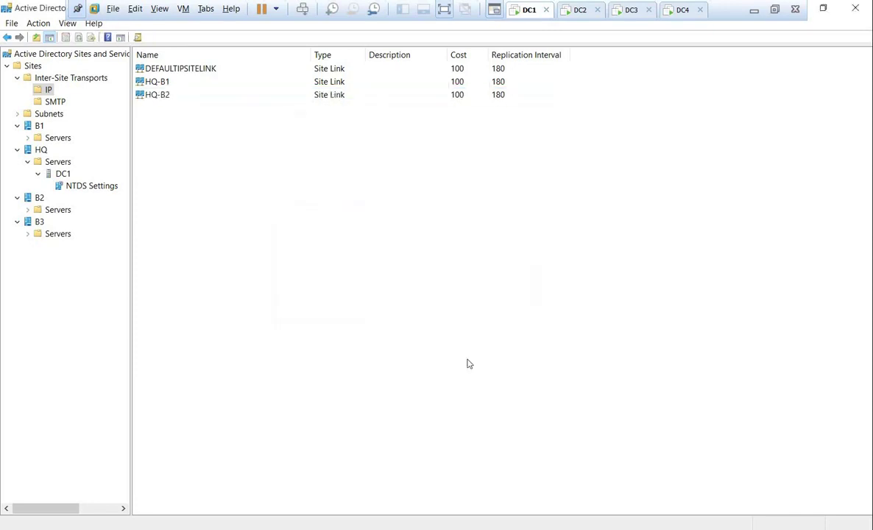
# - Try to set the replication interval of the HQ-B1 site link to 1 minute in its properties
pyautogui.click(156, 82)
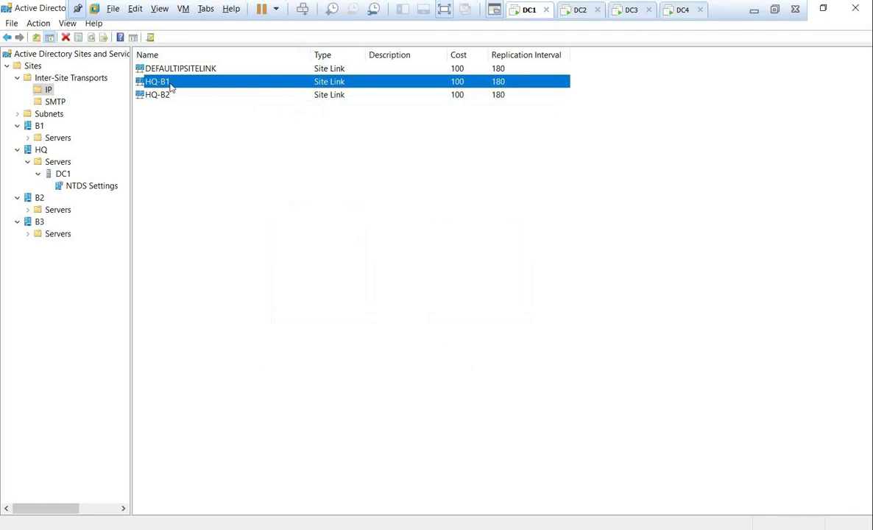
pyautogui.rightClick(161, 83)
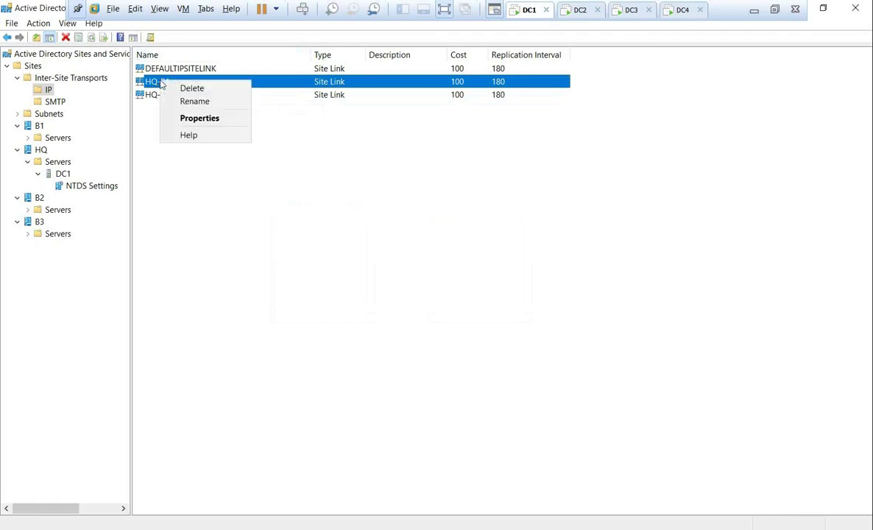
pyautogui.click(205, 118)
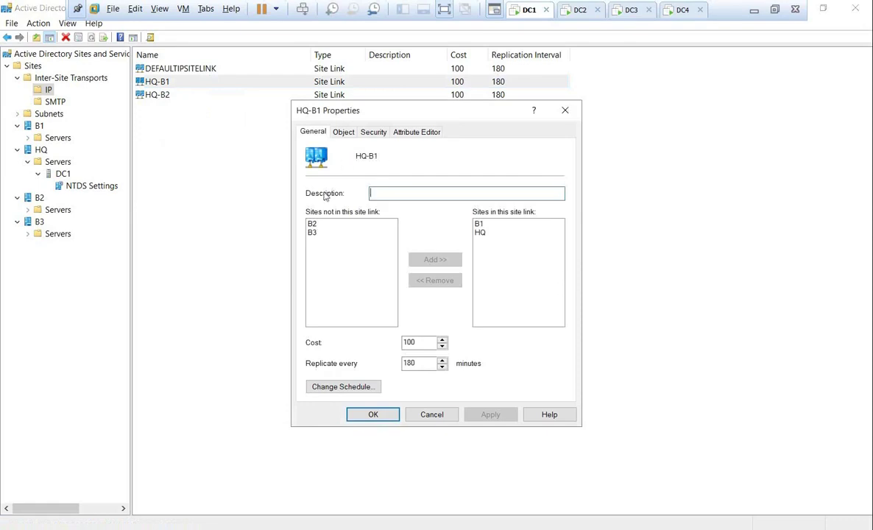
pyautogui.moveTo(430, 363); pyautogui.dragTo(389, 367)
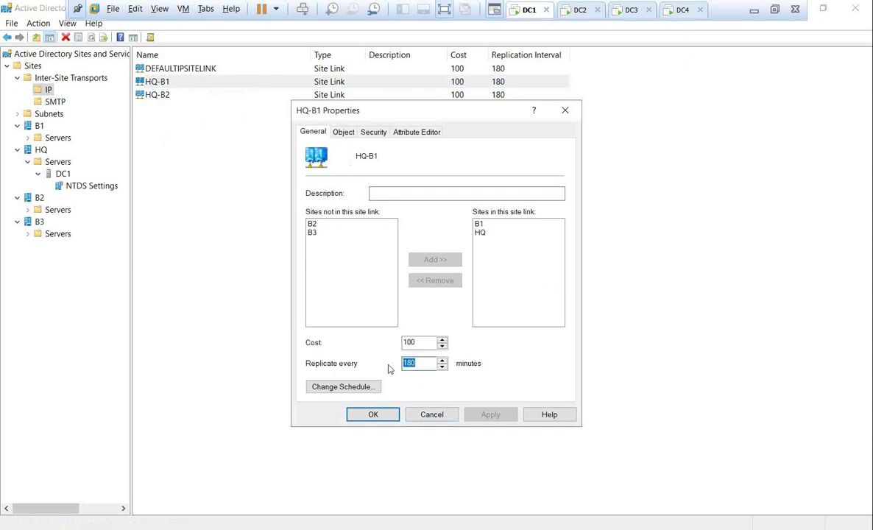
pyautogui.click(422, 366)
pyautogui.write('1')
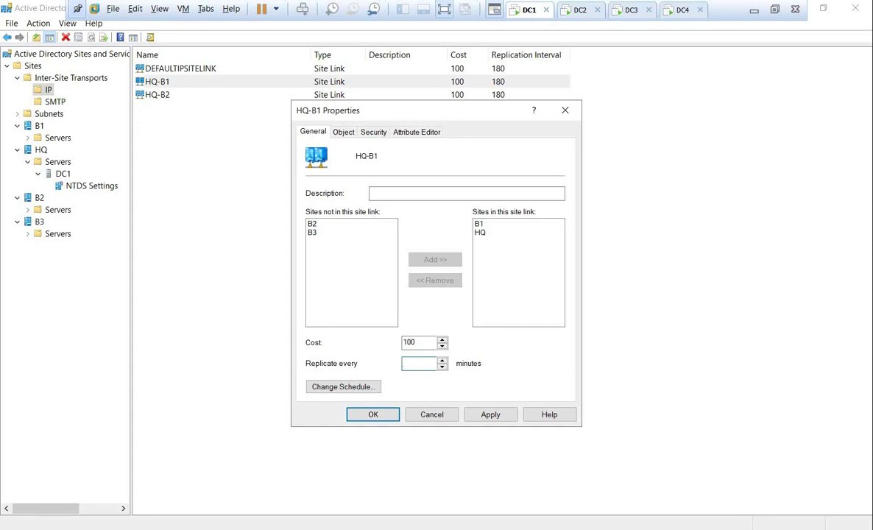
pyautogui.click(490, 414)
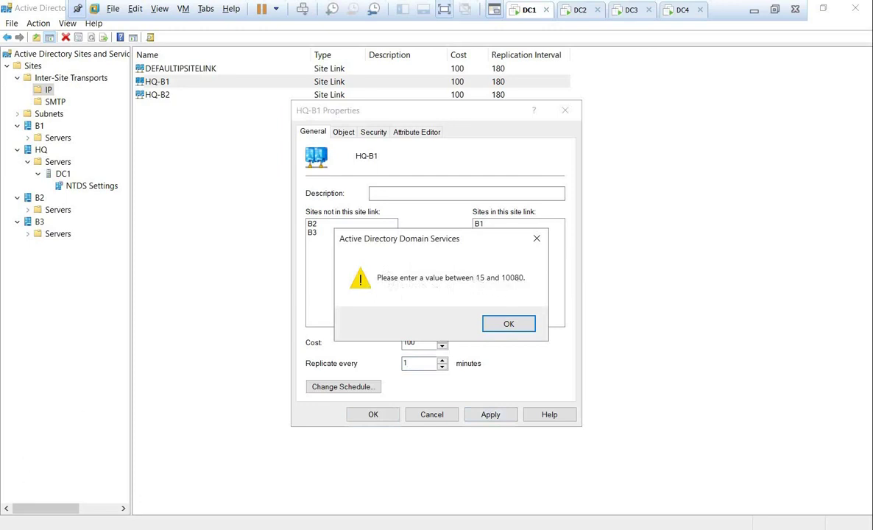
# - Launch Calculator by running calc
pyautogui.press('super+x')
pyautogui.click(59, 488)
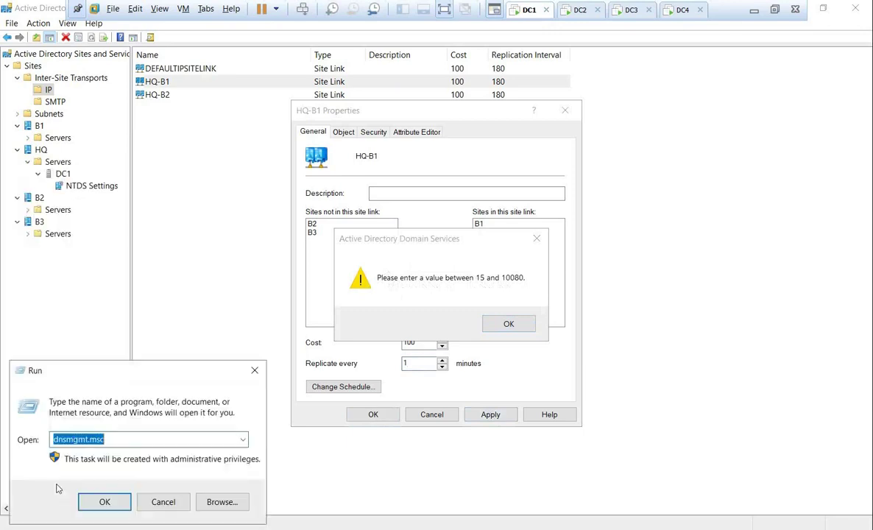
pyautogui.write('calc')
pyautogui.press('Return')
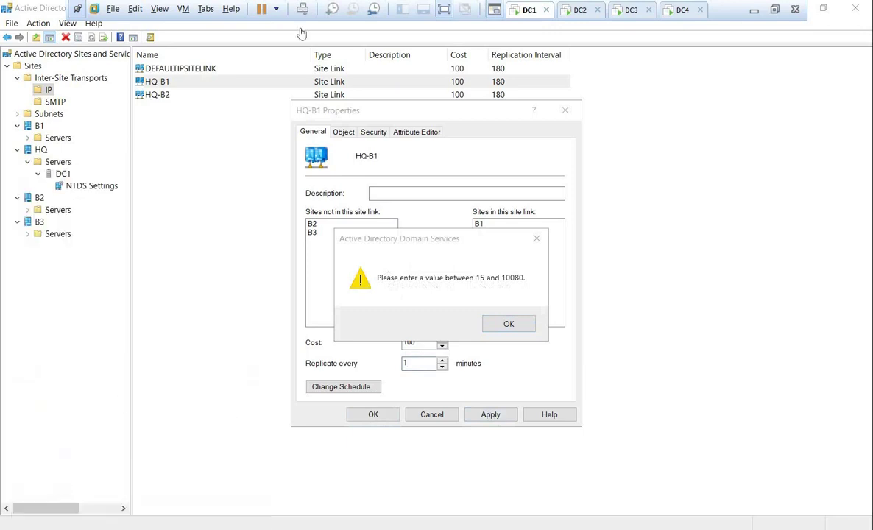
pyautogui.click(212, 30)
pyautogui.click(207, 43)
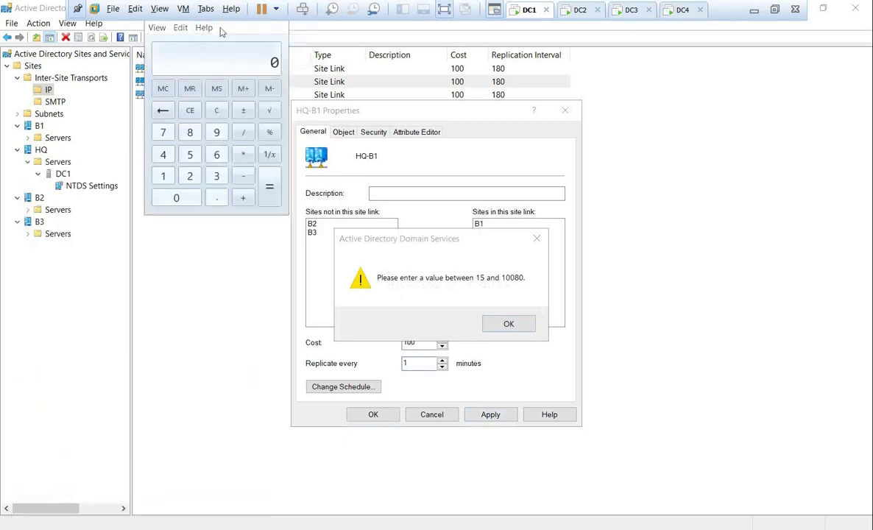
pyautogui.click(546, 33)
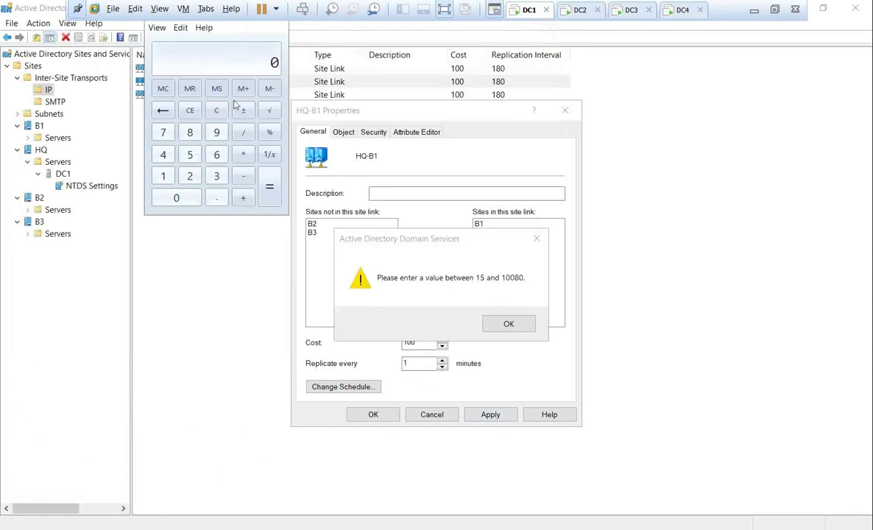
# - Calculate in Calculator how many hours and days 10080 minutes are by dividing by 60 and 24, and close it
pyautogui.click(77, 9)
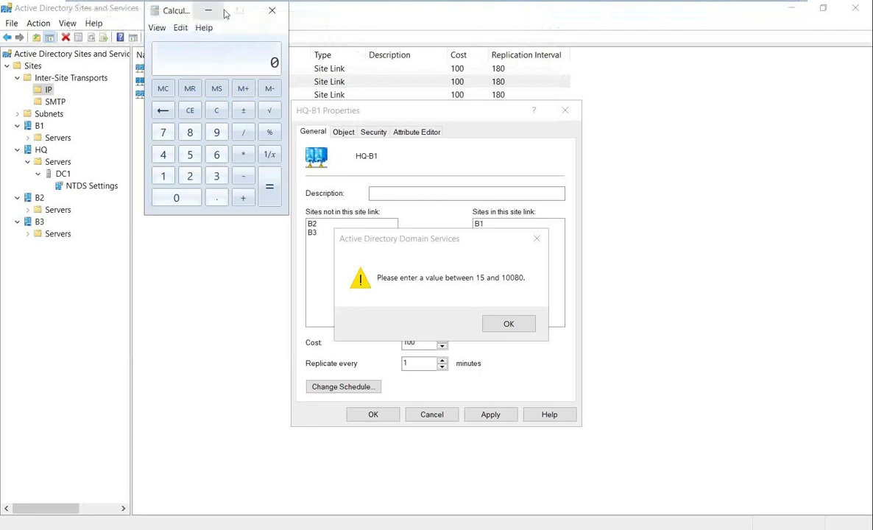
pyautogui.moveTo(184, 10); pyautogui.dragTo(182, 187)
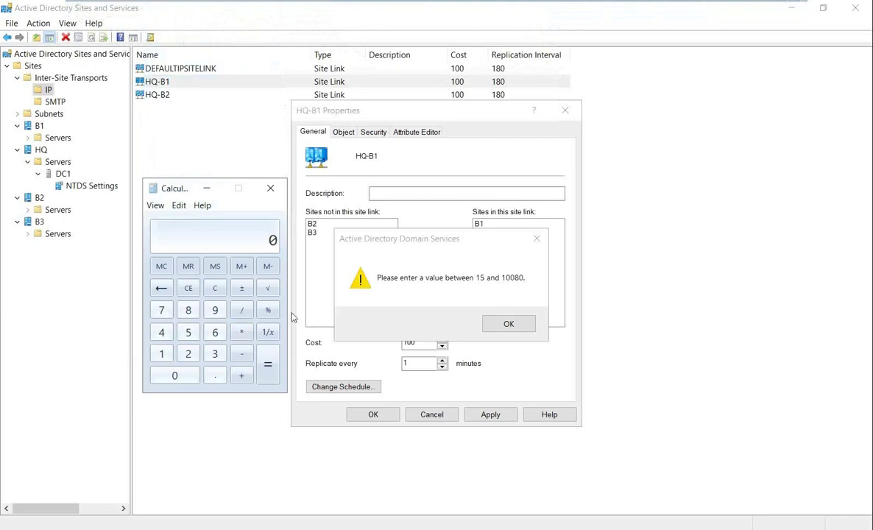
pyautogui.write('10080')
pyautogui.press('/')
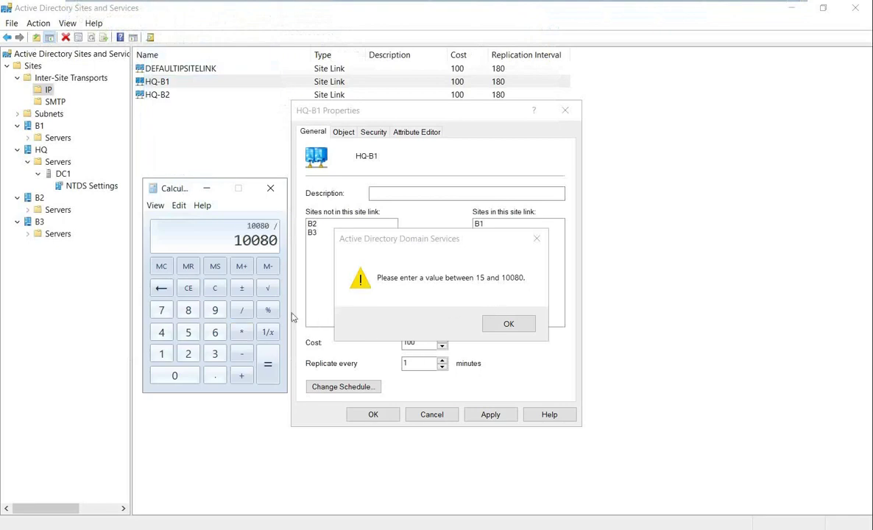
pyautogui.write('60')
pyautogui.press('Return')
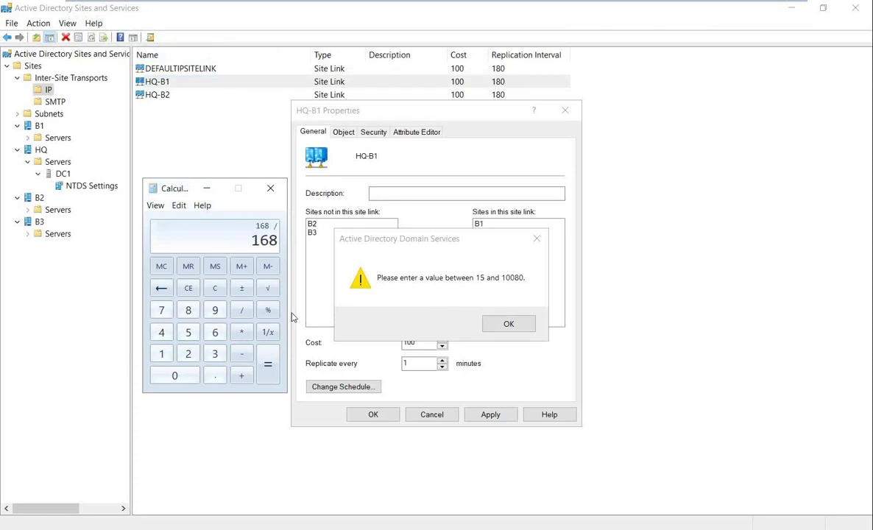
pyautogui.write('24')
pyautogui.press('Return')
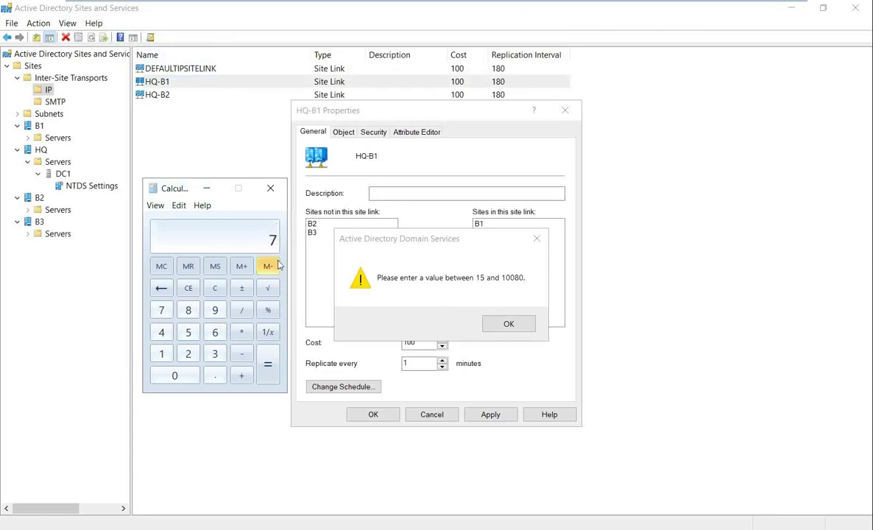
pyautogui.click(270, 188)
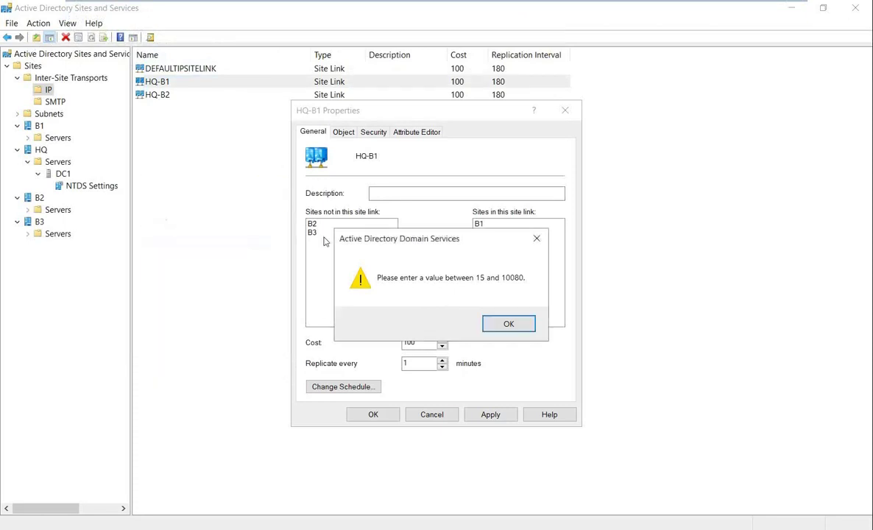
# - Dismiss the range warning and set the whole HQ-B1 replication schedule, all days and hours, to Replication Not Available
pyautogui.click(508, 325)
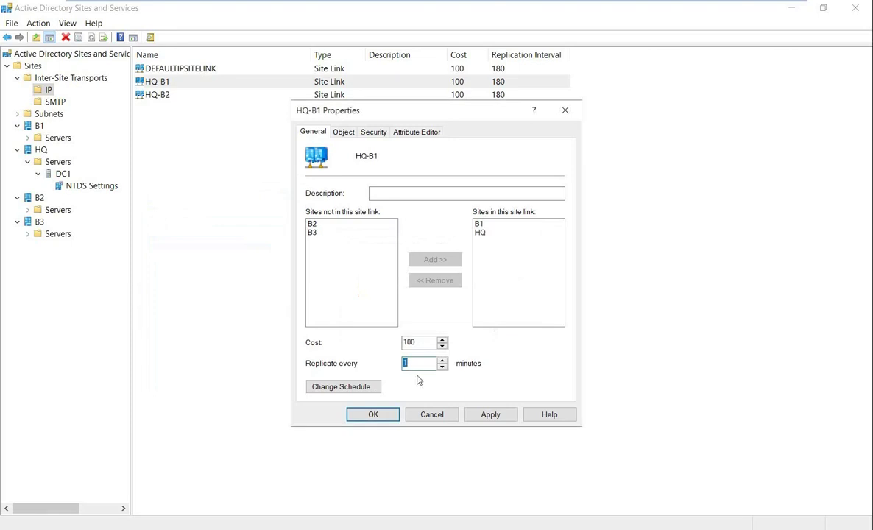
pyautogui.click(343, 387)
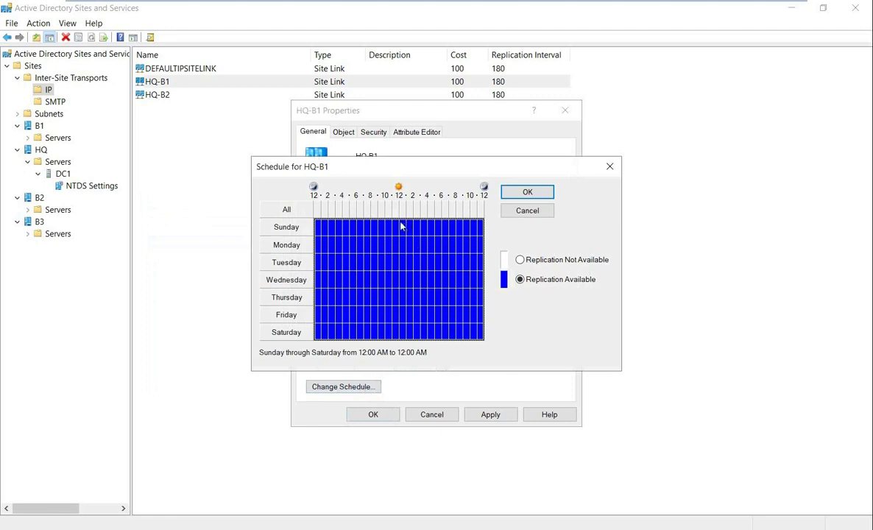
pyautogui.click(319, 227)
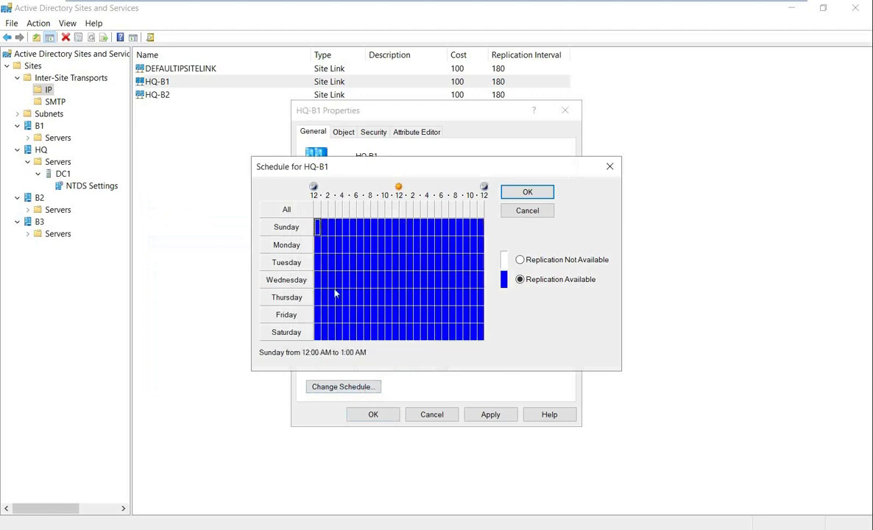
pyautogui.moveTo(320, 315); pyautogui.dragTo(479, 335)
pyautogui.click(286, 209)
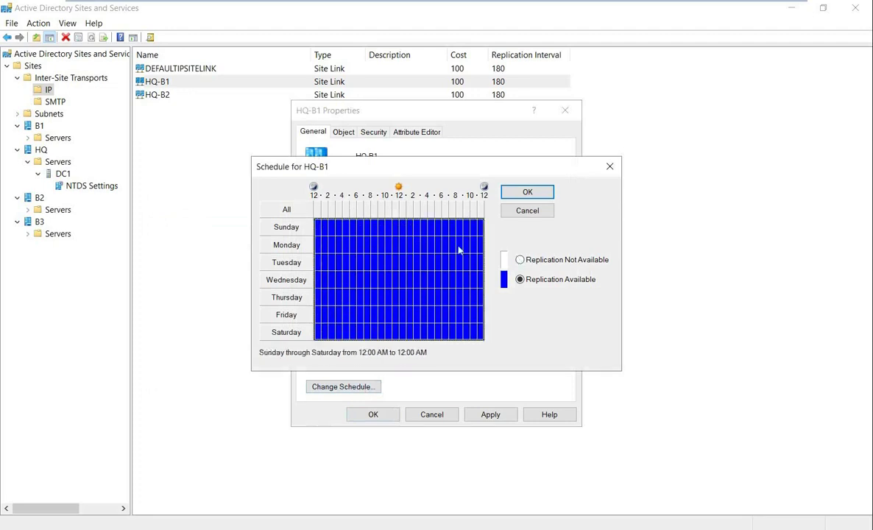
pyautogui.click(520, 260)
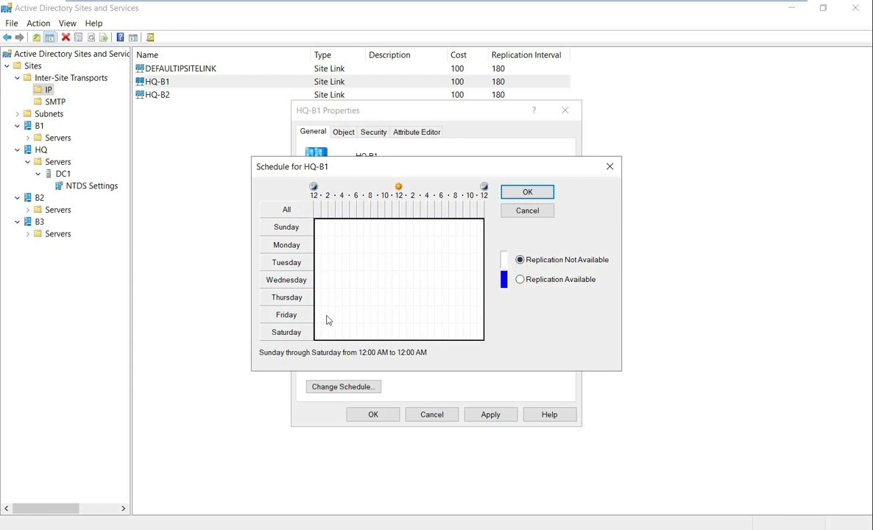
# - Set all hours of Friday and Saturday to Replication Available in the HQ-B1 schedule
pyautogui.moveTo(322, 308); pyautogui.dragTo(487, 340)
pyautogui.moveTo(315, 308); pyautogui.dragTo(497, 344)
pyautogui.click(520, 281)
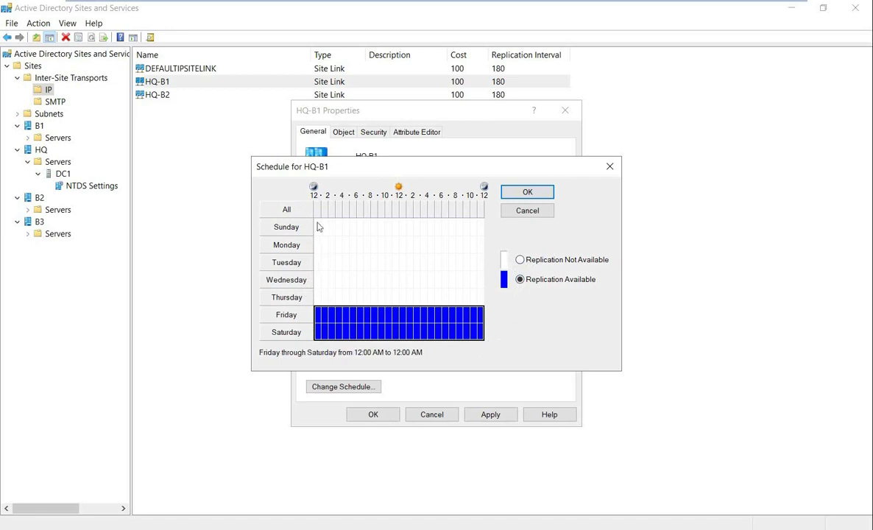
# - Make replication available Sunday through Thursday 12:00 AM to 9:00 AM and Sunday through Friday 5:00 PM to 12:00 AM, and accept the schedule
pyautogui.moveTo(316, 226); pyautogui.dragTo(375, 301)
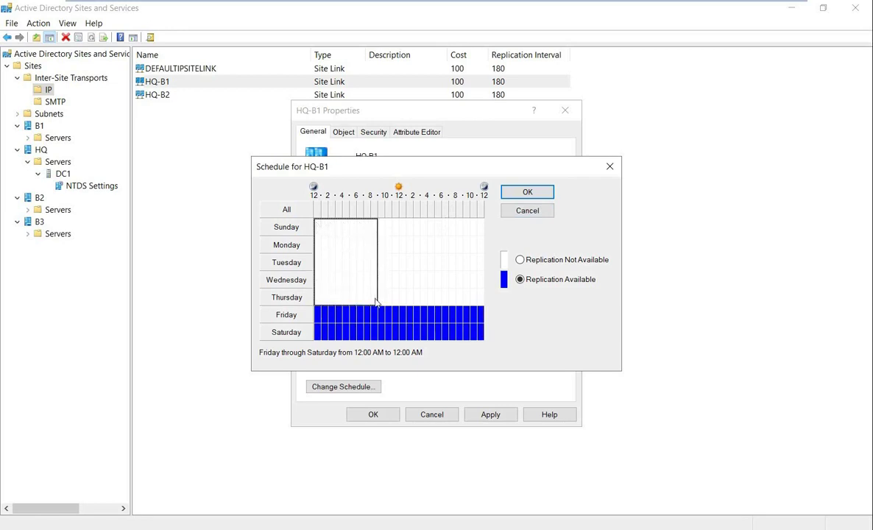
pyautogui.click(519, 279)
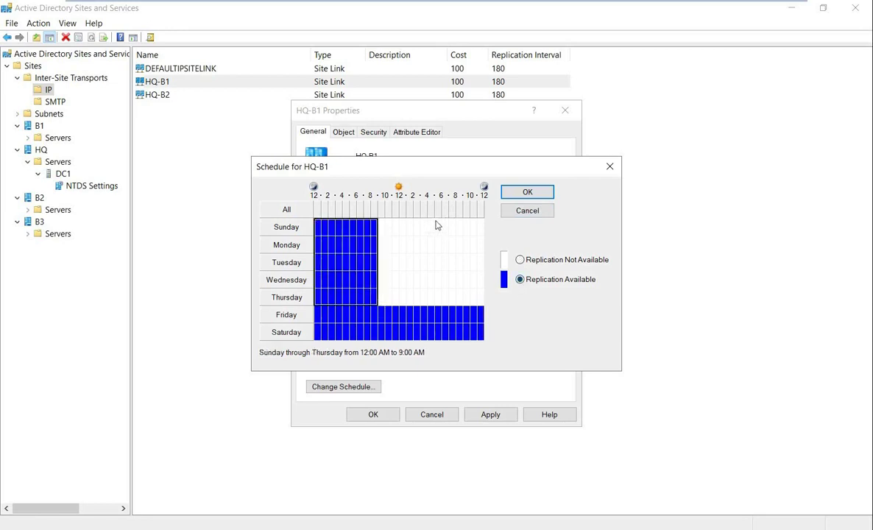
pyautogui.moveTo(435, 225); pyautogui.dragTo(484, 312)
pyautogui.click(520, 279)
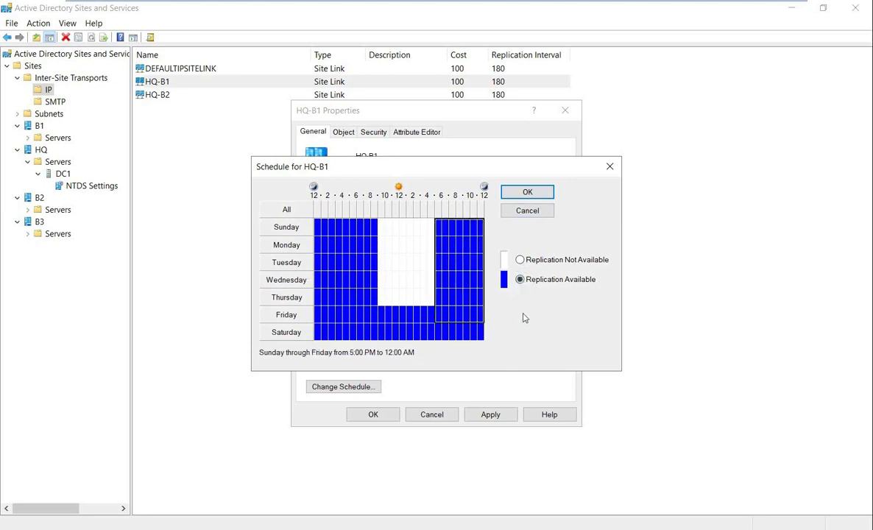
pyautogui.click(515, 192)
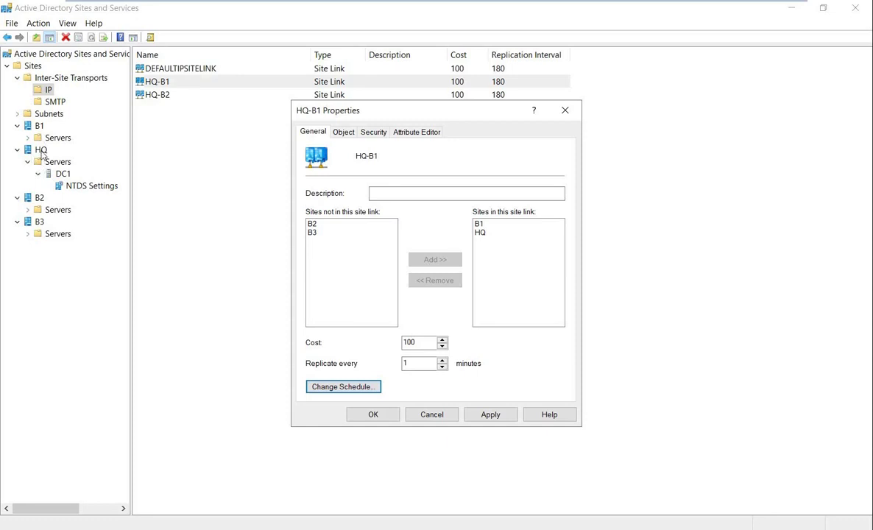
# - Set the HQ-B1 site link to replicate every 180 minutes and save its properties
pyautogui.click(372, 415)
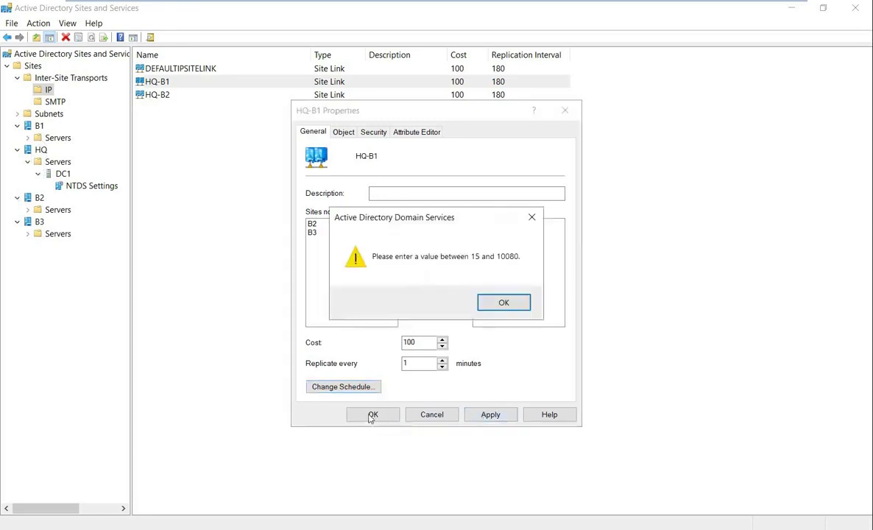
pyautogui.click(503, 302)
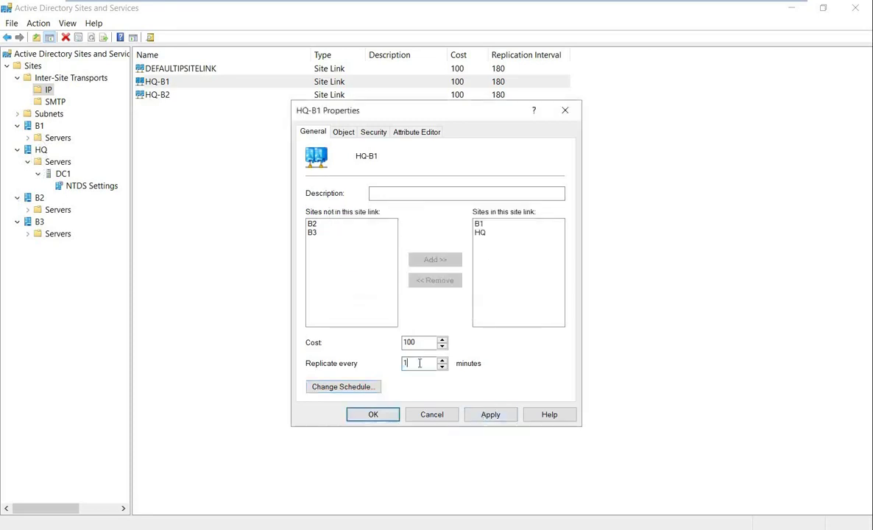
pyautogui.doubleClick(420, 362)
pyautogui.write('180')
pyautogui.click(489, 416)
pyautogui.click(371, 414)
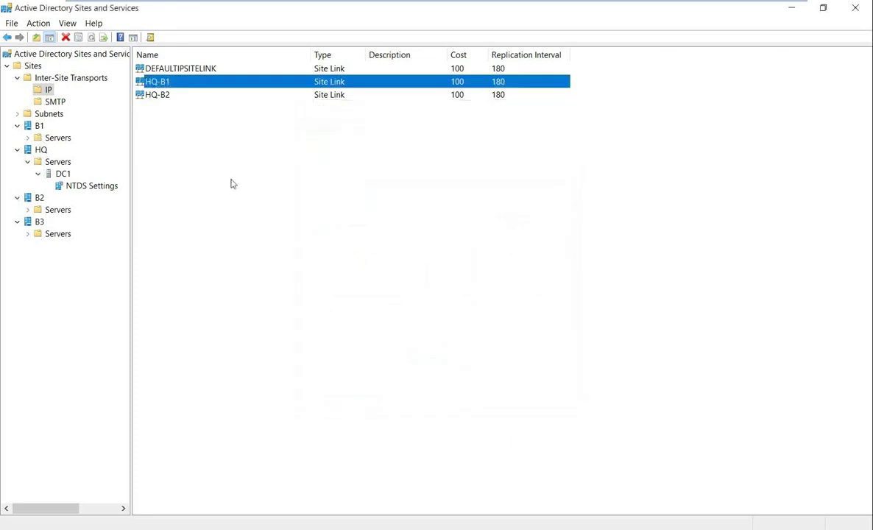
# - View the site link lists of the IP and SMTP inter-site transports
pyautogui.click(55, 103)
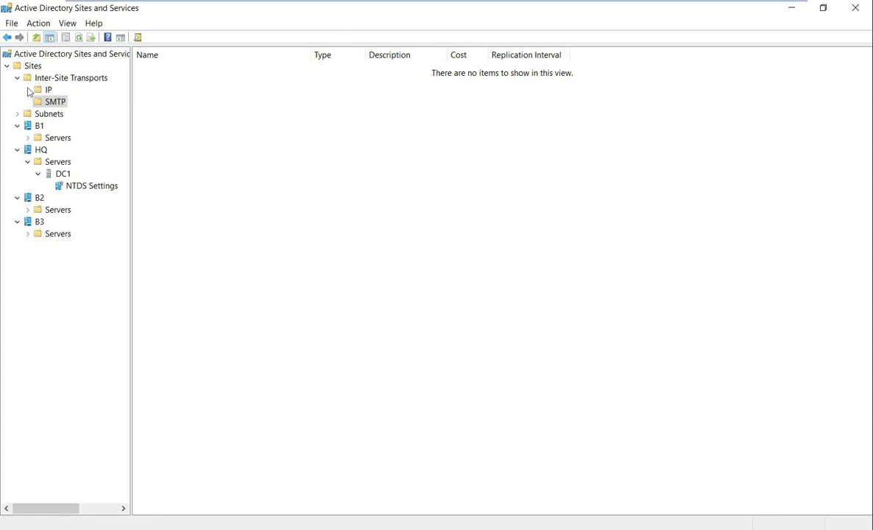
pyautogui.click(42, 89)
pyautogui.click(64, 104)
# - Switch to the Paint diagram, add the text 192.168.10.0/24 above HQ and copy it
pyautogui.click(754, 11)
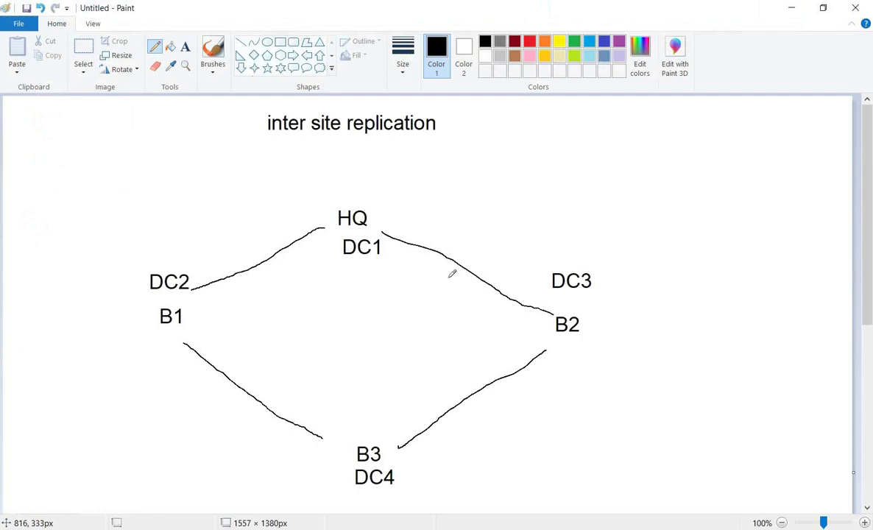
pyautogui.click(185, 45)
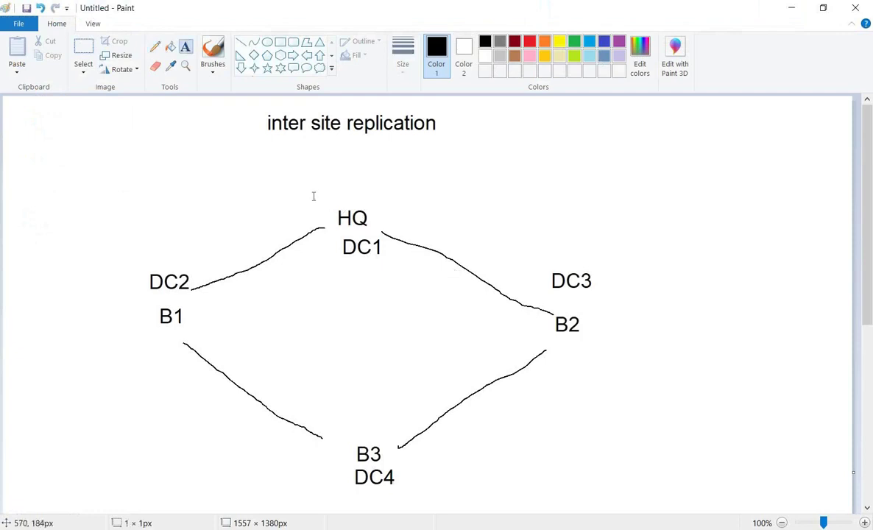
pyautogui.click(312, 195)
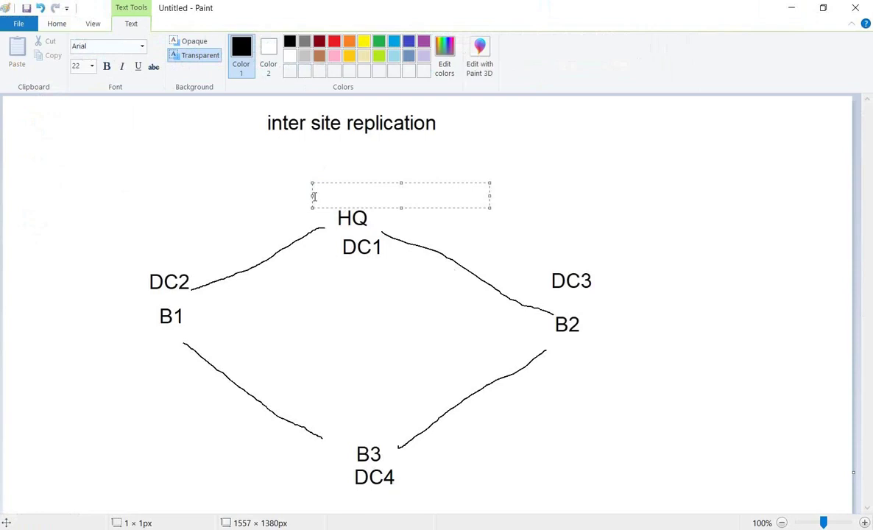
pyautogui.write('192.168.10')
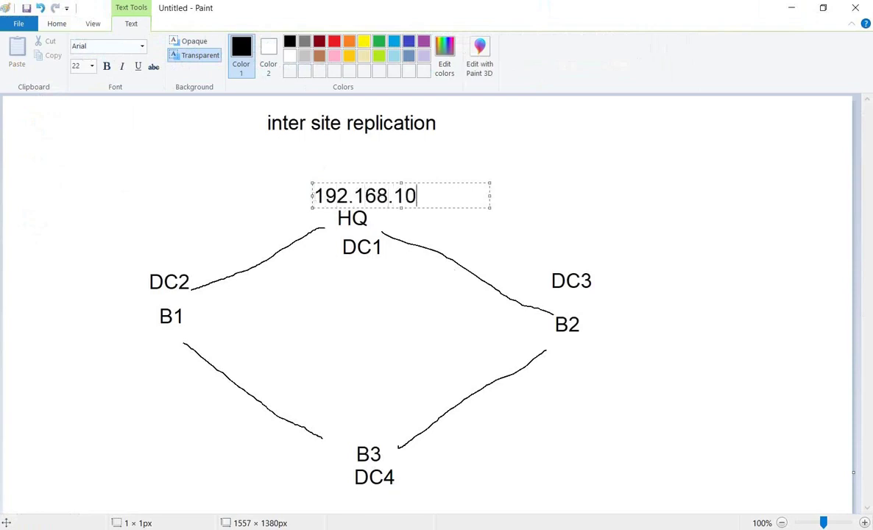
pyautogui.write('.0/24')
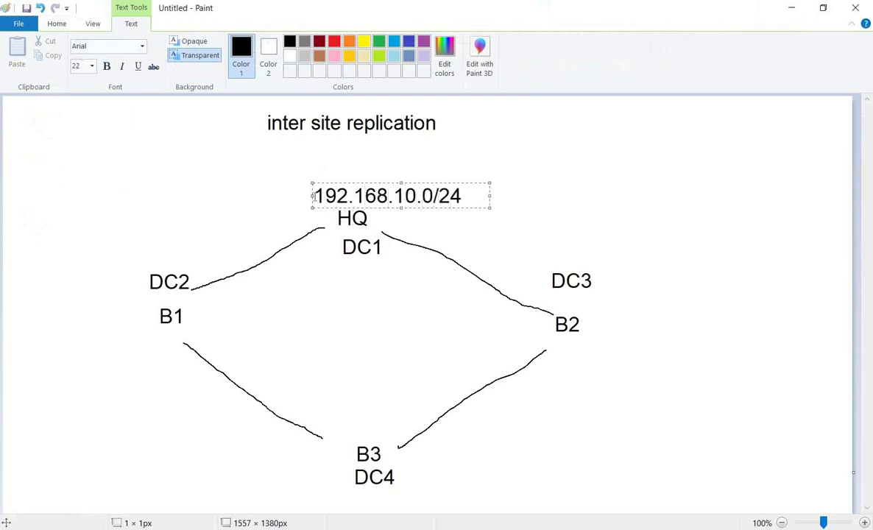
pyautogui.hotkey('ctrl', 'a')
pyautogui.hotkey('ctrl', 'c')
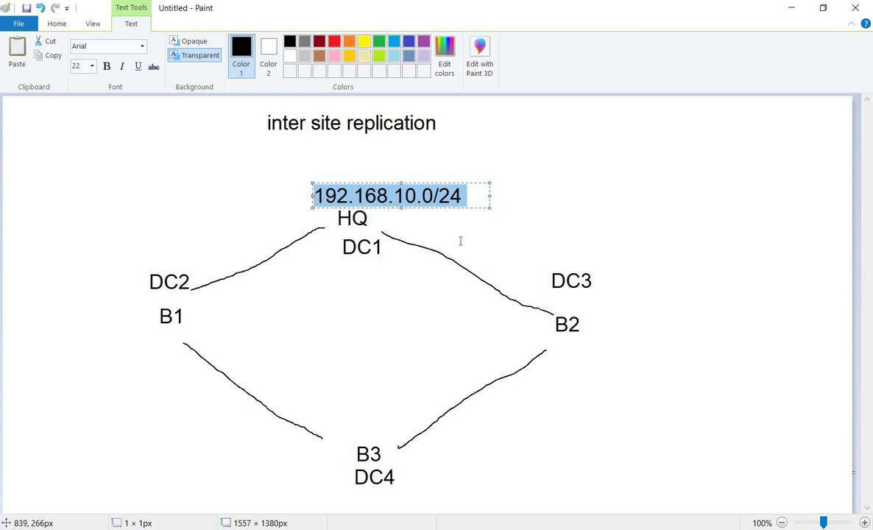
pyautogui.click(97, 293)
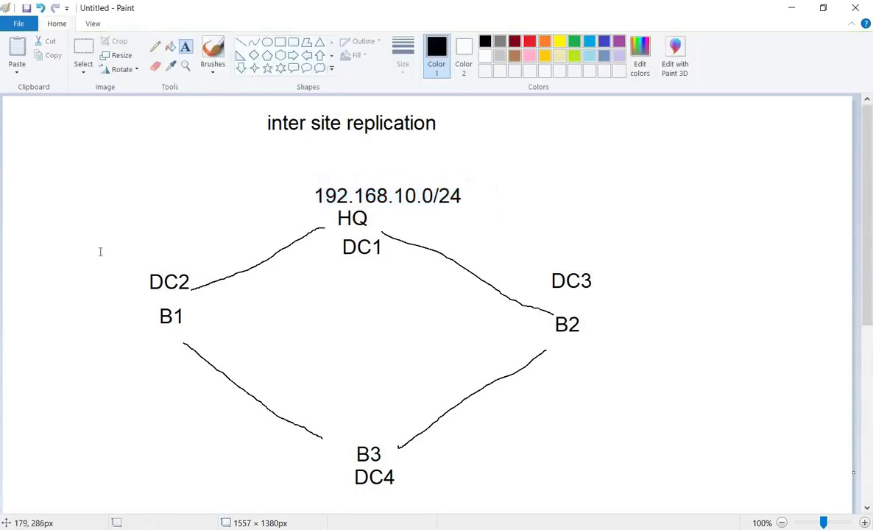
# - Paste the copied subnet text above DC2 at site B1 and change it to 192.168.20.0/24
pyautogui.click(100, 251)
pyautogui.hotkey('ctrl', 'v')
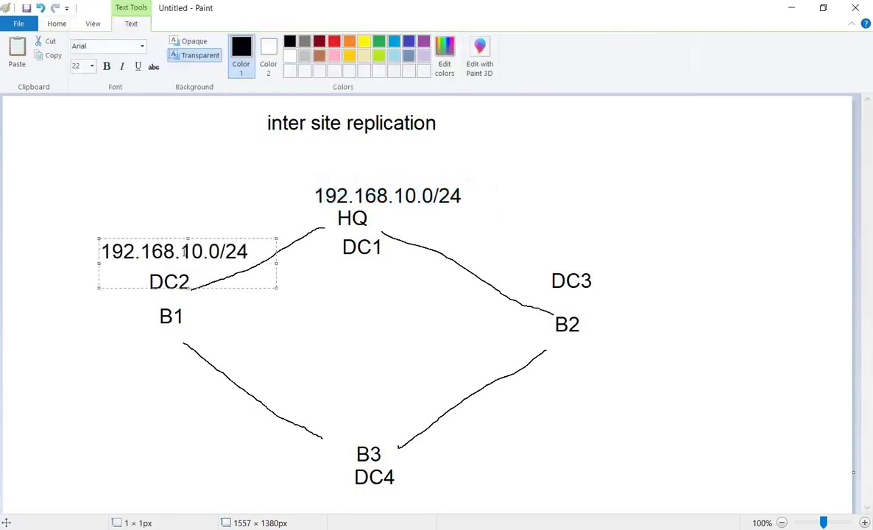
pyautogui.hotkey('shift', 'Right')
pyautogui.write('2')
pyautogui.click(528, 249)
# - Paste the subnet text above DC3 at site B2 and change it to 192.168.30.0/24
pyautogui.click(527, 239)
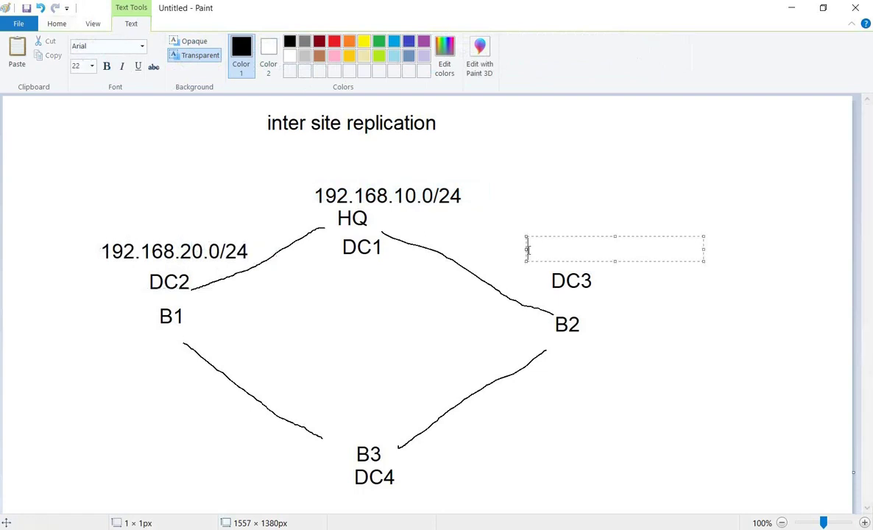
pyautogui.hotkey('ctrl', 'v')
pyautogui.click(607, 249)
pyautogui.hotkey('shift', 'Right')
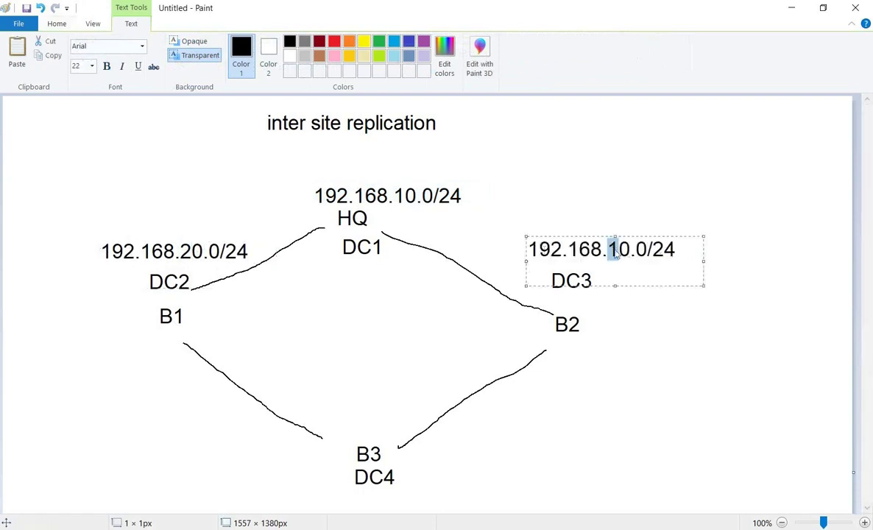
pyautogui.write('3')
pyautogui.click(416, 449)
# - Paste the subnet text beside DC4 at site B3 and change it to 192.168.40.0/24
pyautogui.click(417, 449)
pyautogui.hotkey('ctrl', 'v')
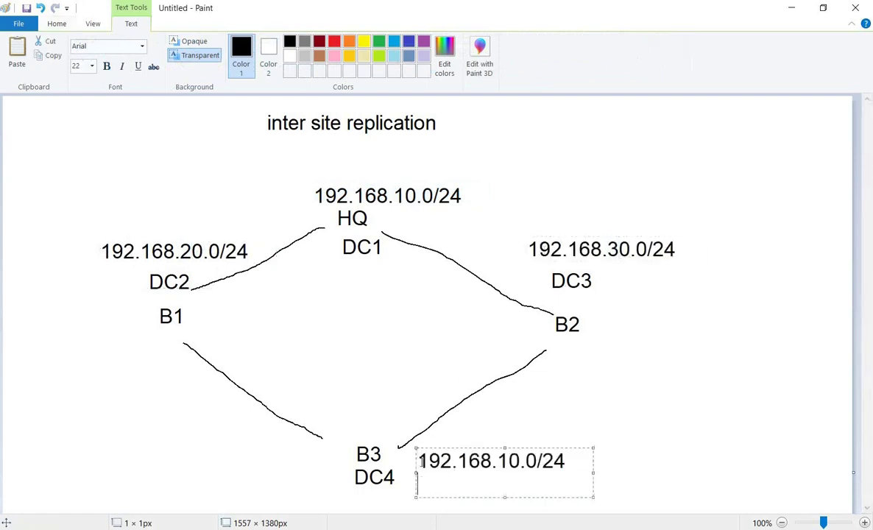
pyautogui.click(497, 462)
pyautogui.hotkey('shift', 'Right')
pyautogui.write('4')
pyautogui.click(662, 399)
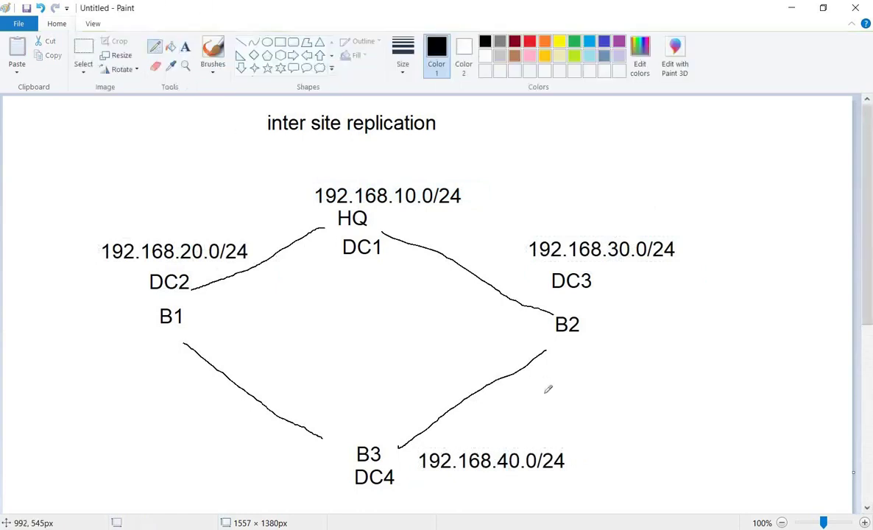
# - Switch to Active Directory Sites and Services and create the subnet 192.168.10.0/24 for site HQ
pyautogui.hotkey('alt', 'Tab')
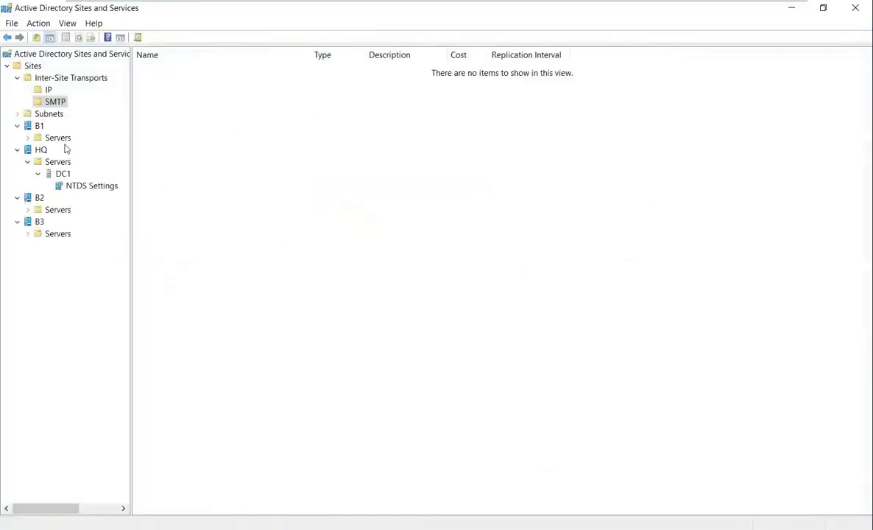
pyautogui.click(41, 114)
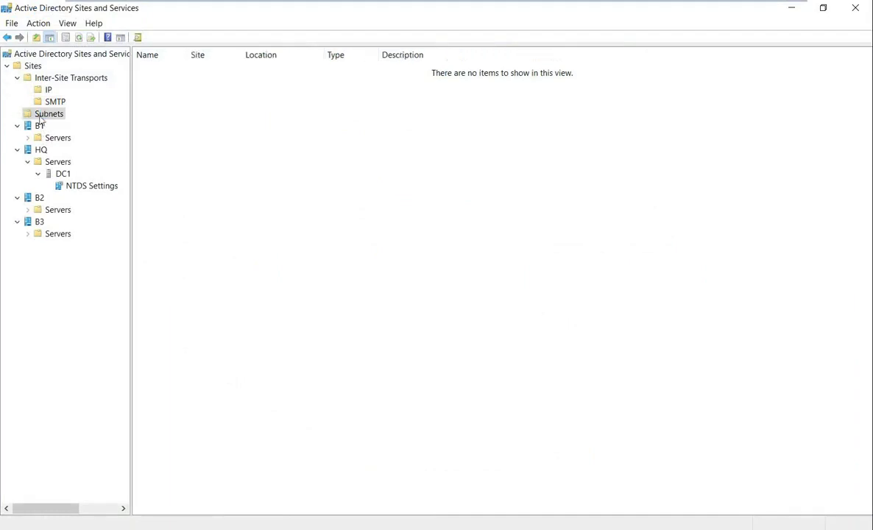
pyautogui.rightClick(42, 117)
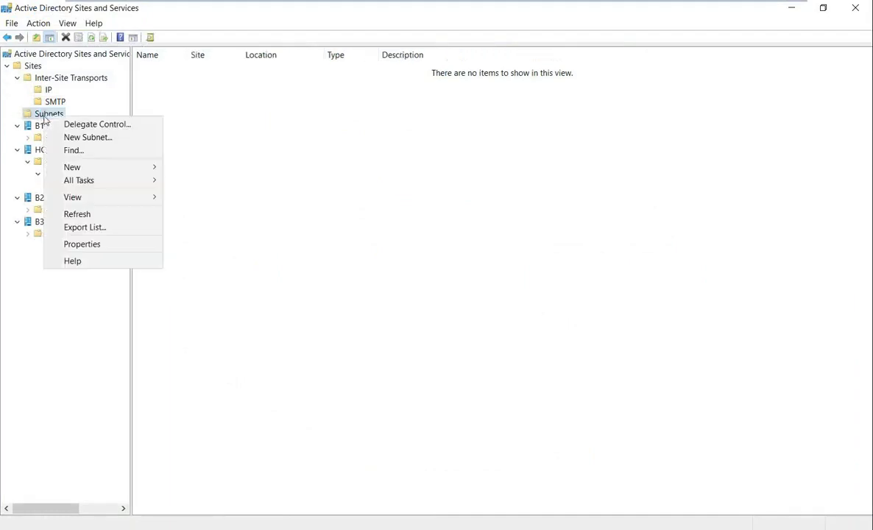
pyautogui.click(125, 136)
pyautogui.moveTo(62, 22); pyautogui.dragTo(312, 101)
pyautogui.write('192.168.10.0')
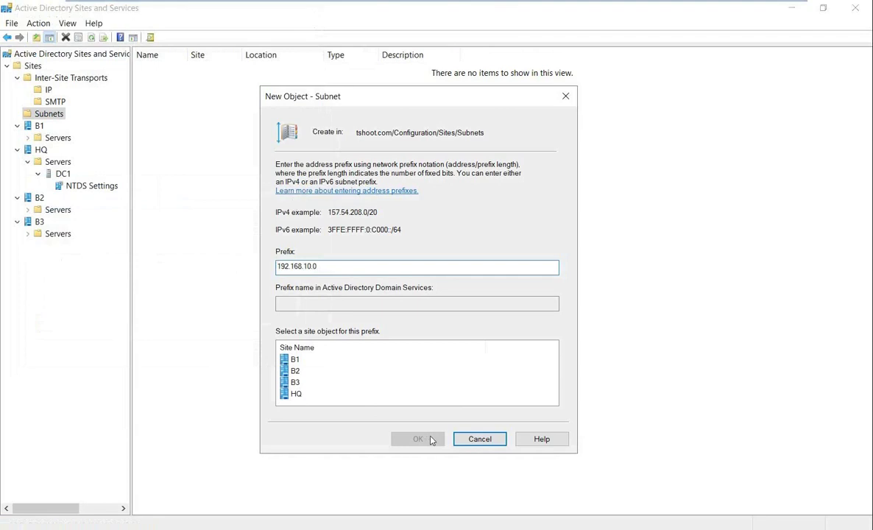
pyautogui.write('/24')
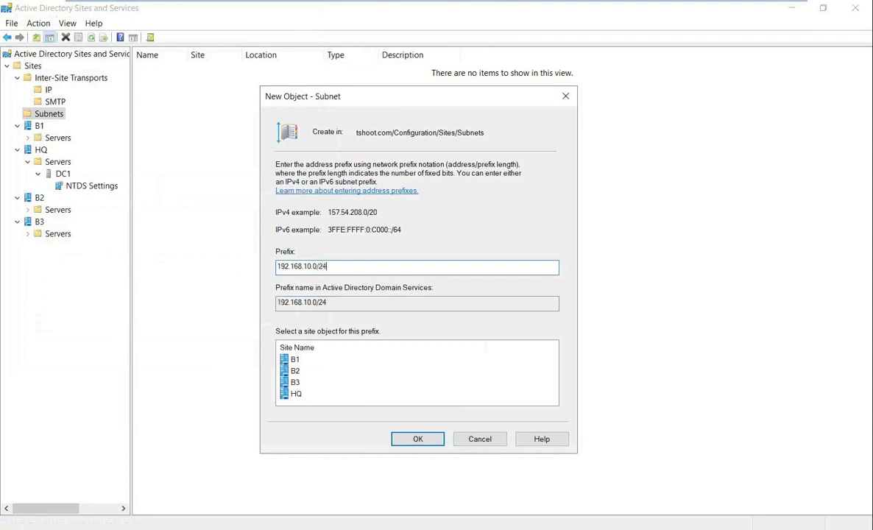
pyautogui.moveTo(318, 266); pyautogui.dragTo(335, 266)
pyautogui.click(297, 396)
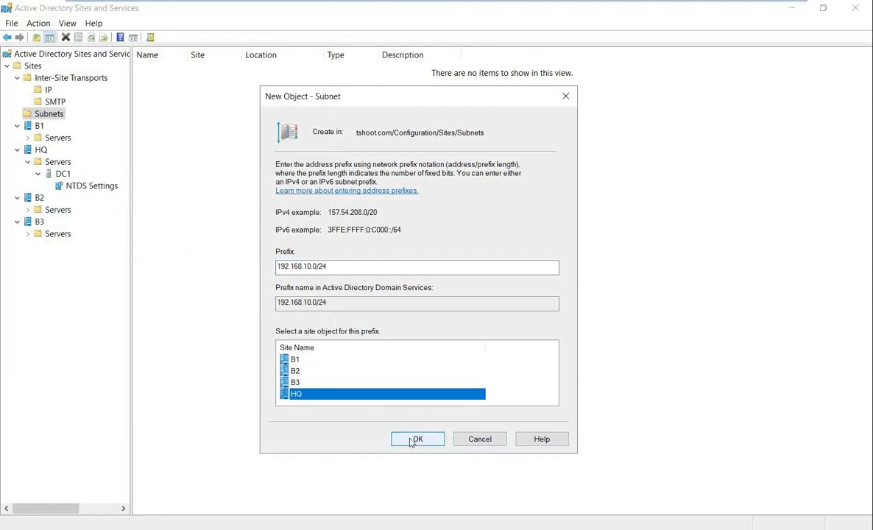
pyautogui.click(417, 438)
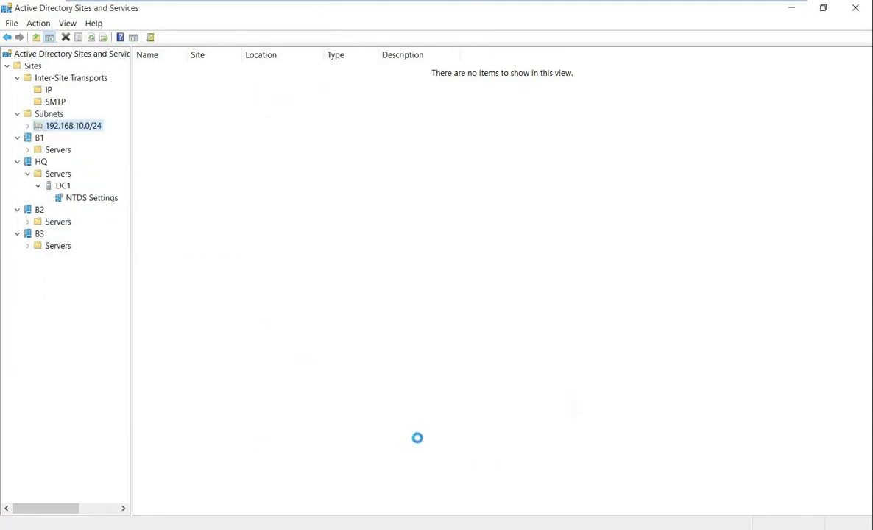
# - Create the subnet 192.168.20.0/24 for site B1, copying its prefix for reuse
pyautogui.click(51, 115)
pyautogui.rightClick(57, 120)
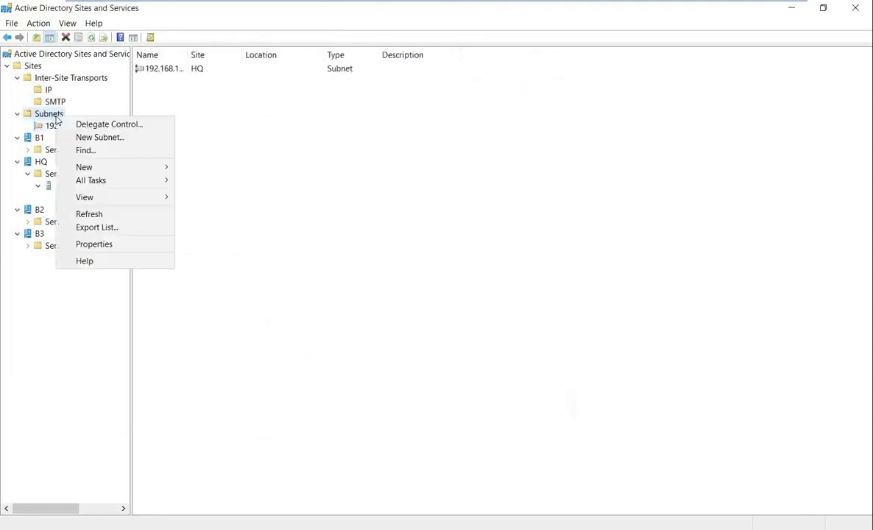
pyautogui.click(101, 136)
pyautogui.moveTo(86, 20); pyautogui.dragTo(207, 61)
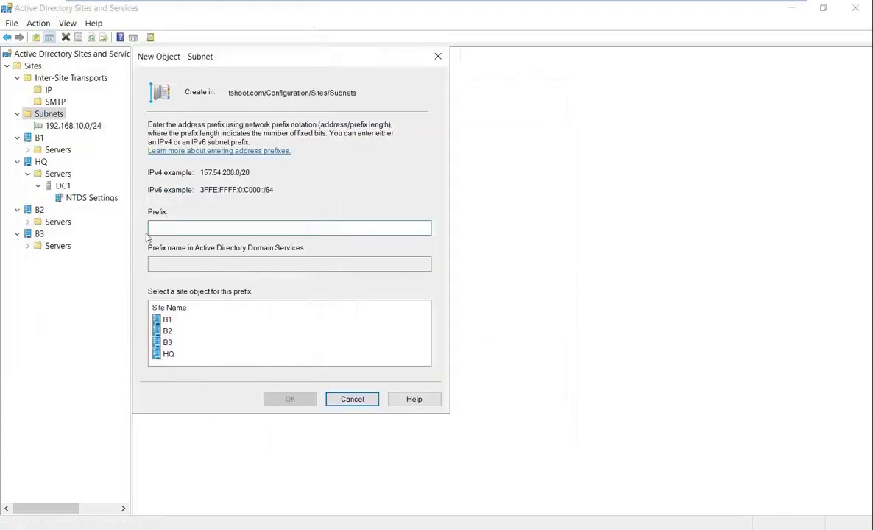
pyautogui.write('192.168.20.0/24')
pyautogui.doubleClick(173, 226)
pyautogui.hotkey('ctrl', 'c')
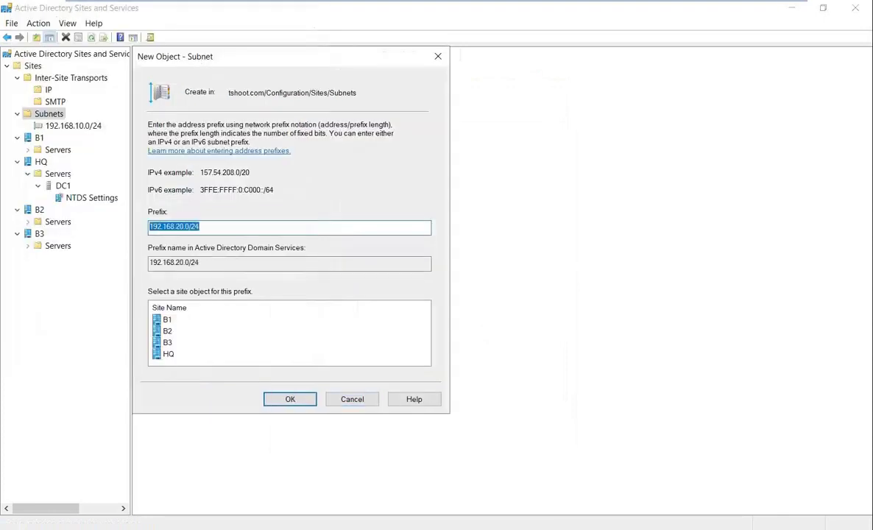
pyautogui.click(167, 319)
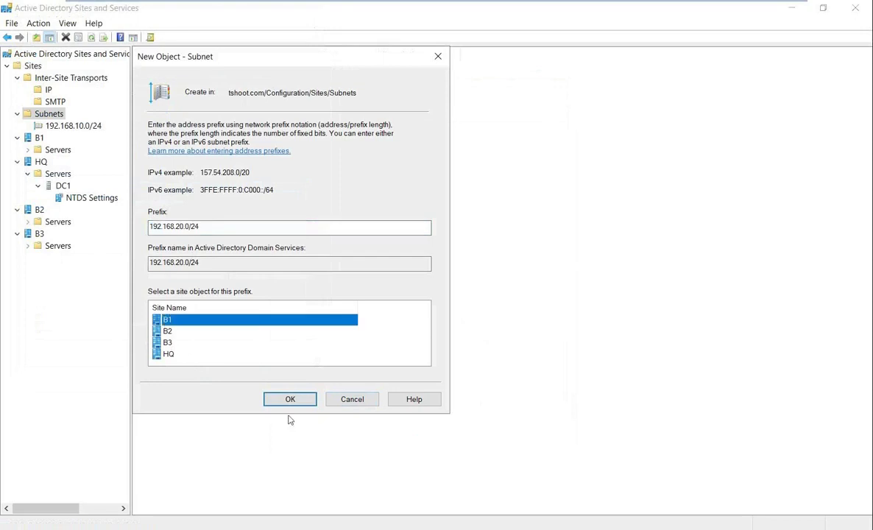
pyautogui.click(292, 401)
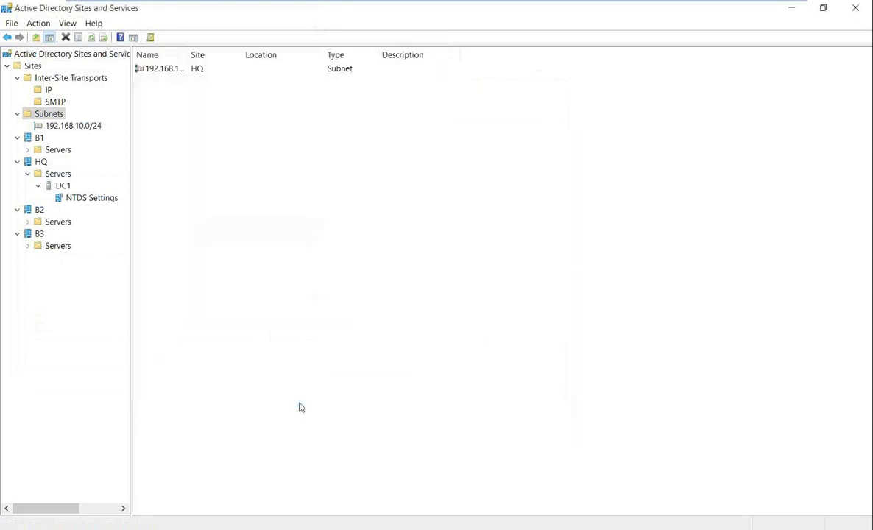
# - Create another subnet from the copied prefix, changed to 192.168.30.0/24, and assign it to site B3
pyautogui.click(52, 115)
pyautogui.rightClick(54, 116)
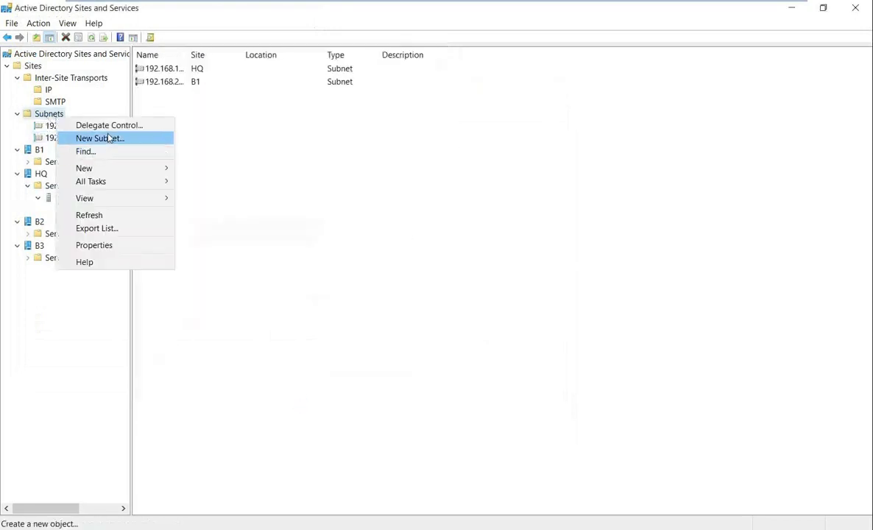
pyautogui.click(109, 139)
pyautogui.hotkey('ctrl', 'v')
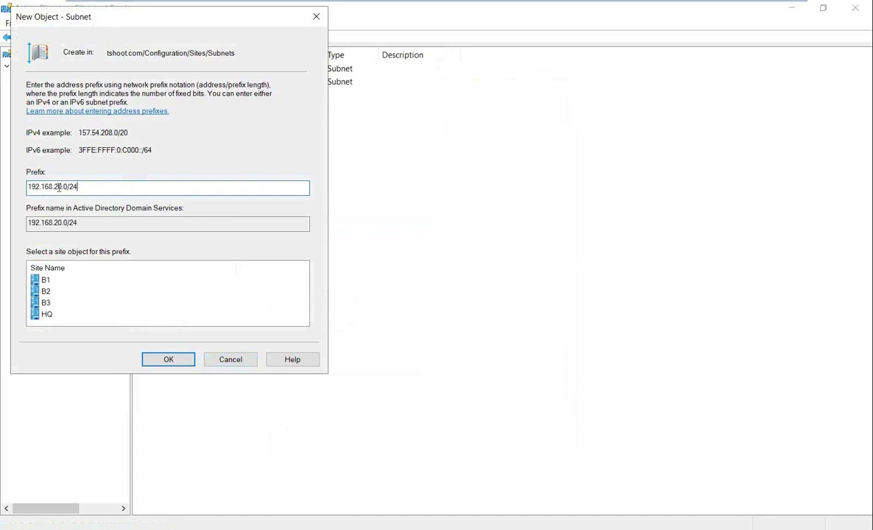
pyautogui.click(58, 186)
pyautogui.press('BackSpace')
pyautogui.write('3')
pyautogui.click(45, 303)
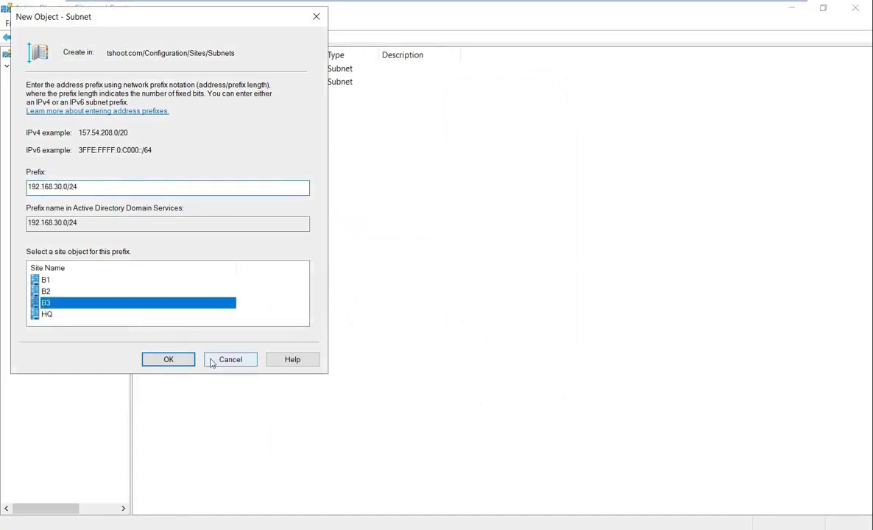
pyautogui.click(165, 361)
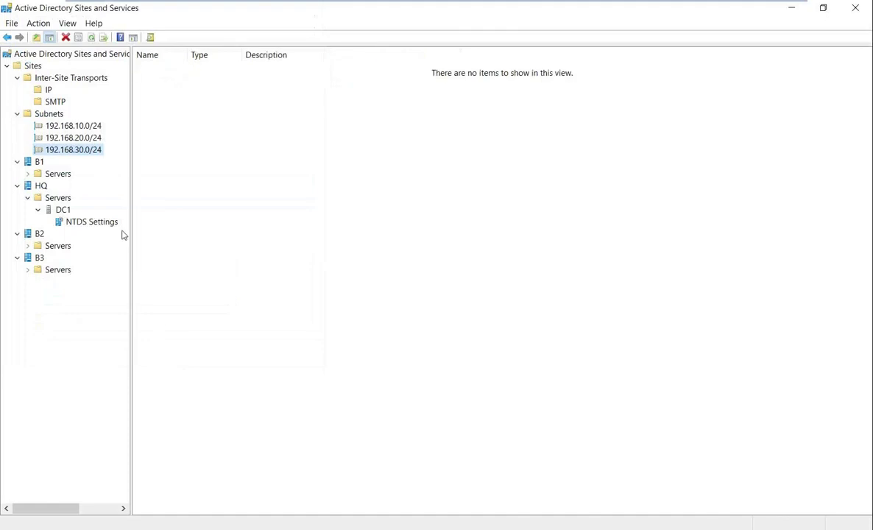
pyautogui.click(52, 116)
pyautogui.rightClick(53, 119)
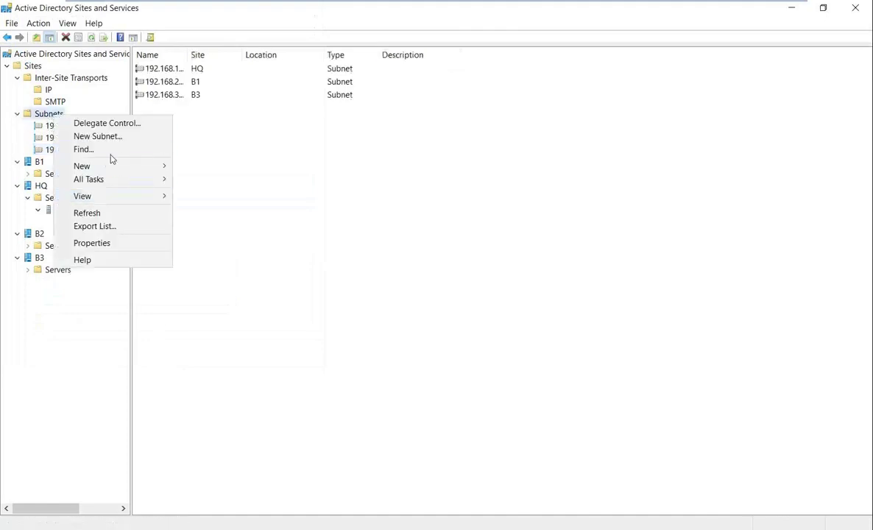
pyautogui.click(111, 139)
pyautogui.write('192.168.20.0/24')
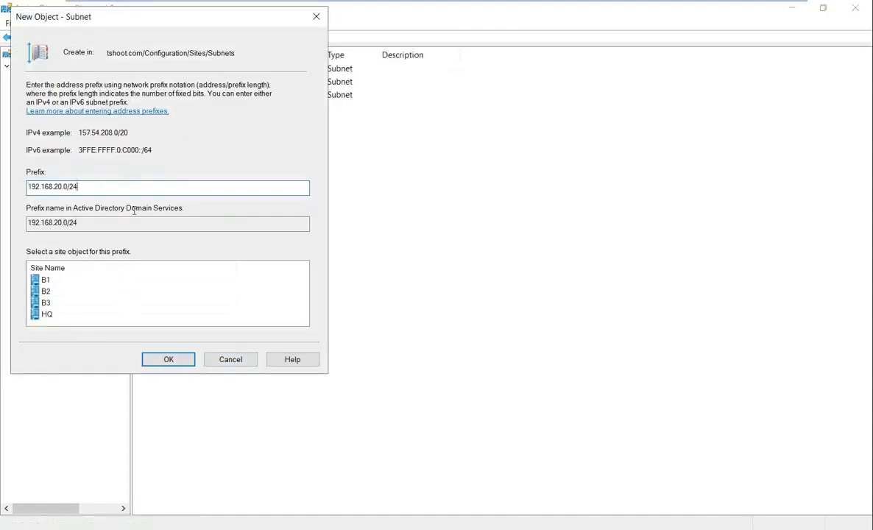
pyautogui.click(234, 363)
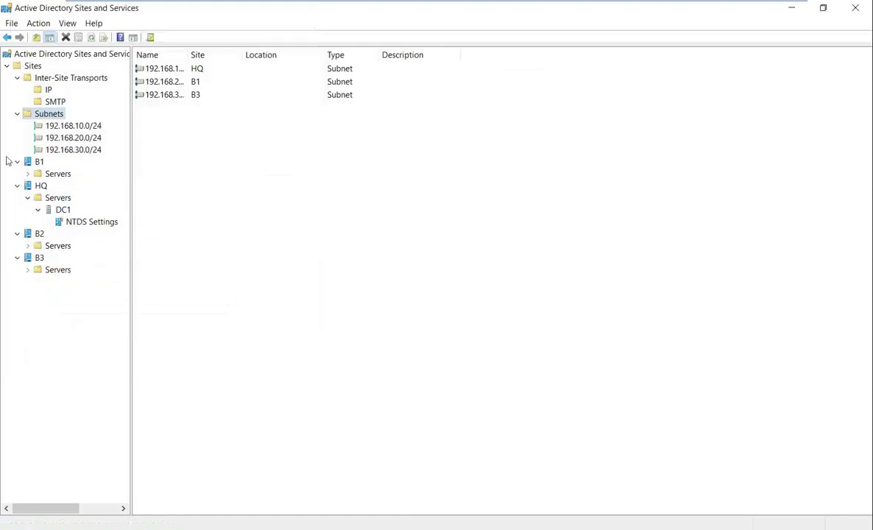
# - Change the site assigned to the 192.168.30.0/24 subnet to B2 in its properties
pyautogui.click(77, 150)
pyautogui.rightClick(78, 153)
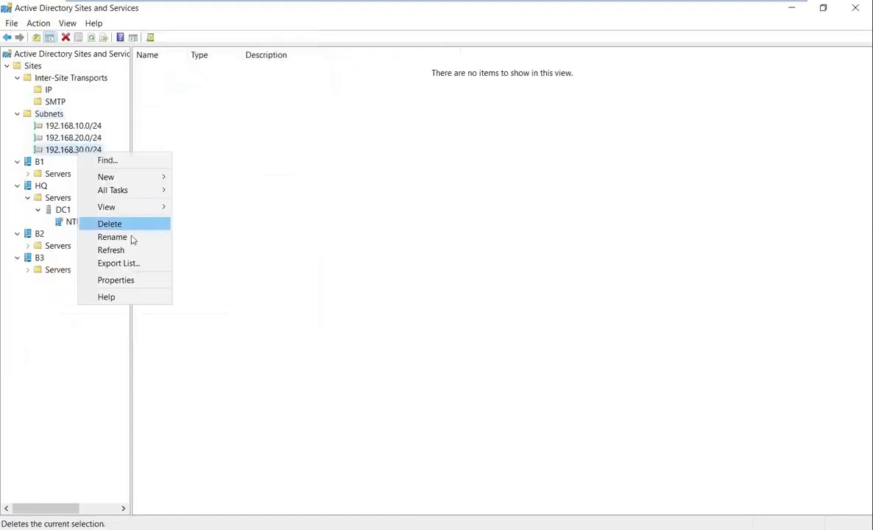
pyautogui.click(140, 280)
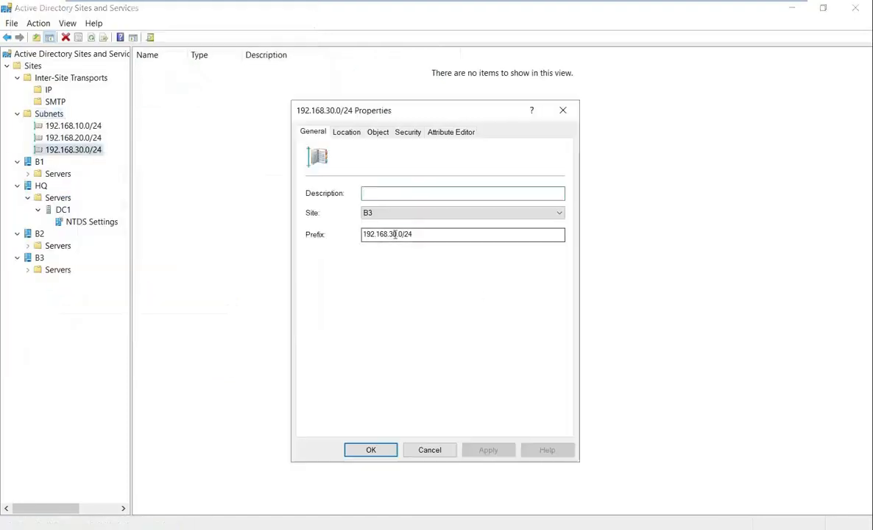
pyautogui.click(374, 213)
pyautogui.click(366, 242)
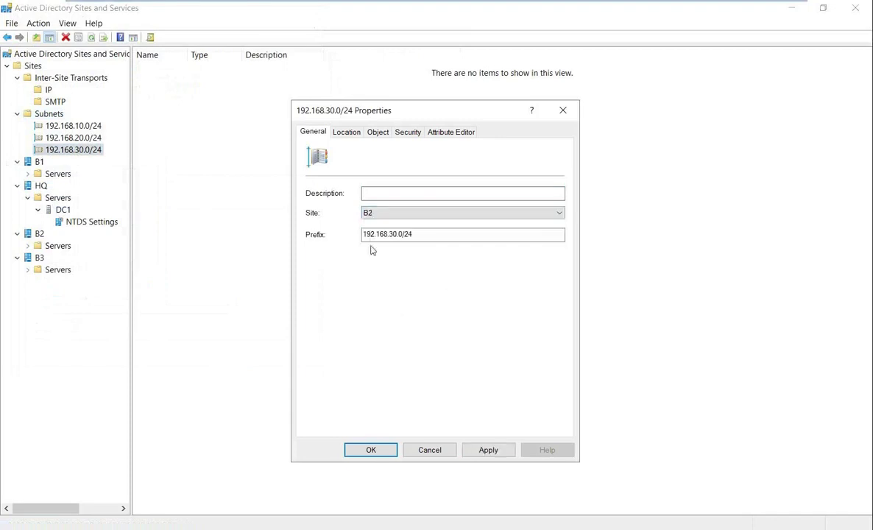
pyautogui.click(370, 450)
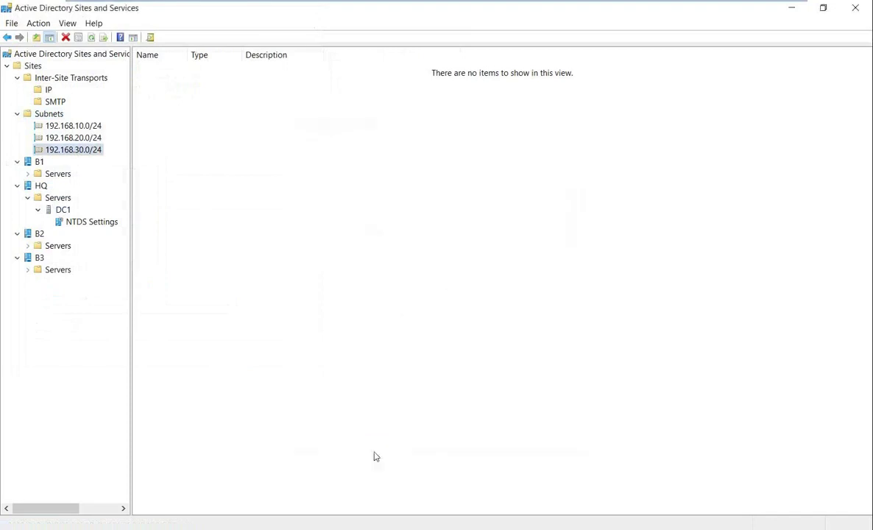
# - Create a fourth subnet with the prefix 192.168.40.0/24 and assign it to site B3
pyautogui.click(54, 114)
pyautogui.rightClick(57, 116)
pyautogui.click(117, 137)
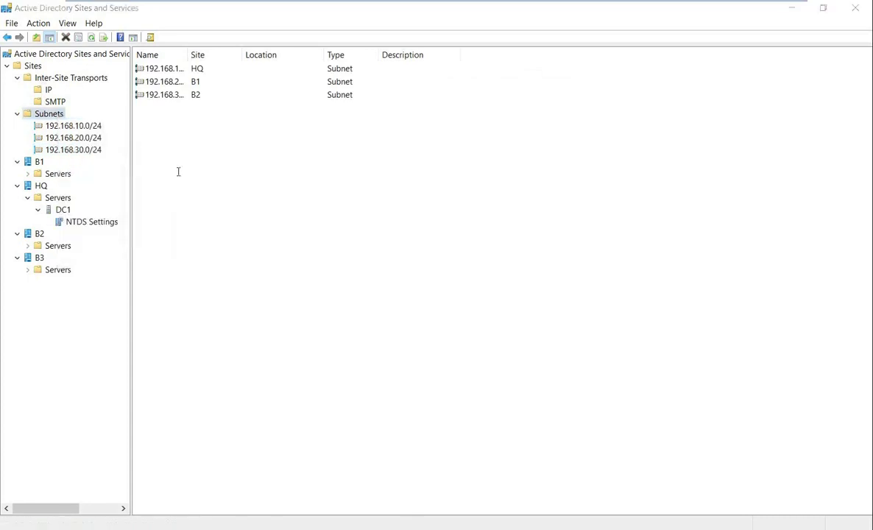
pyautogui.write('192.168.20.0/24')
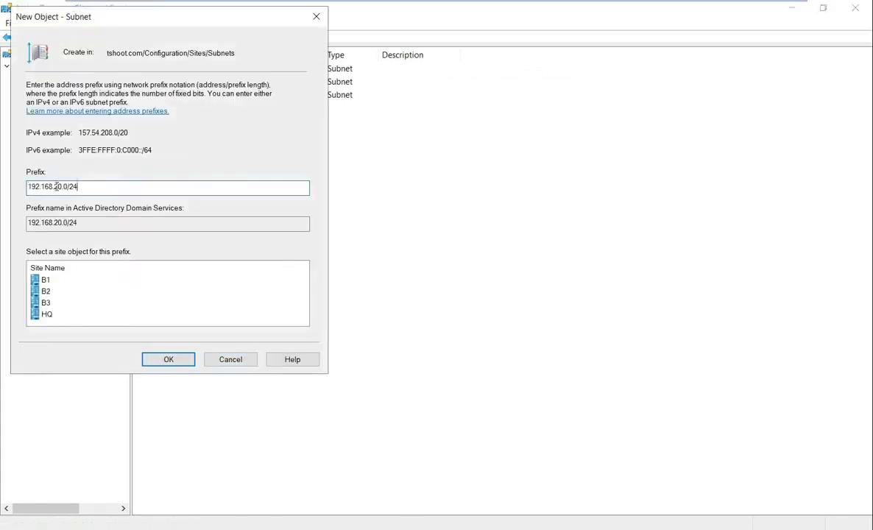
pyautogui.press('BackSpace')
pyautogui.write('4')
pyautogui.click(47, 302)
pyautogui.click(155, 354)
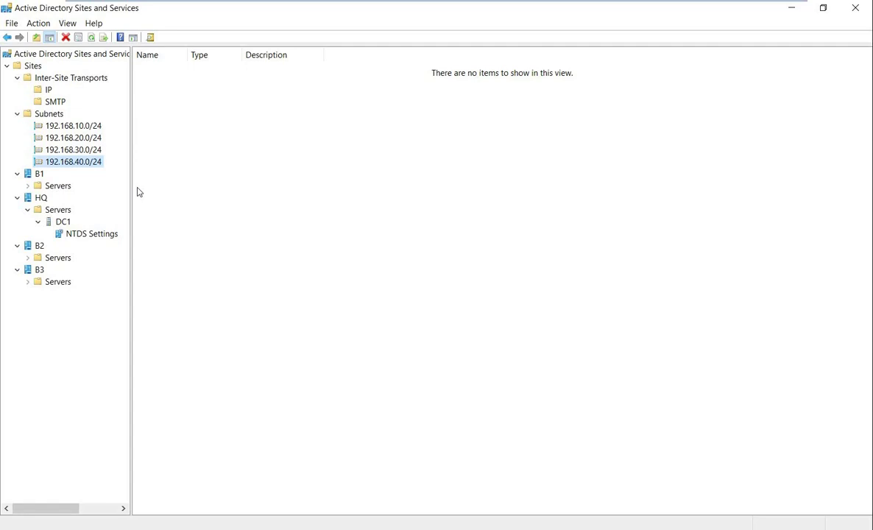
pyautogui.click(229, 201)
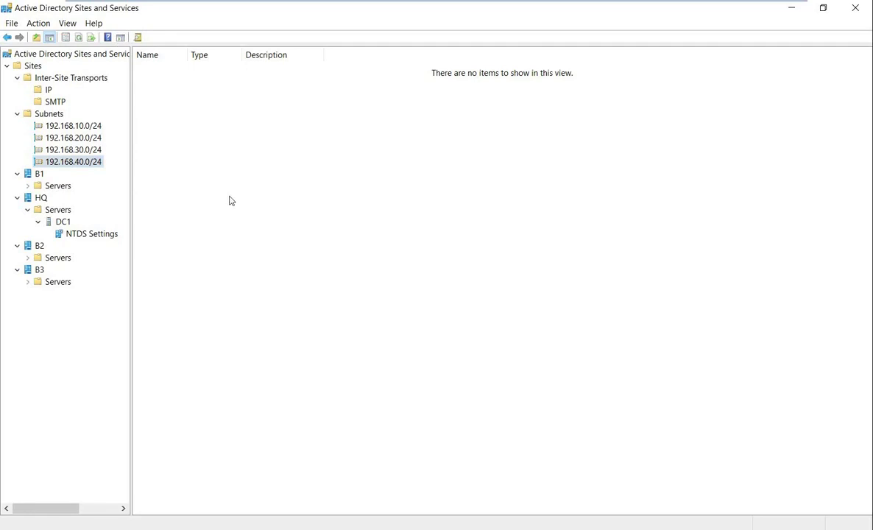
# - Switch to the Paint diagram, mark B2 with short lines and sketch a boxed check mark beside it with an arrow to DC3
pyautogui.moveTo(413, 6)
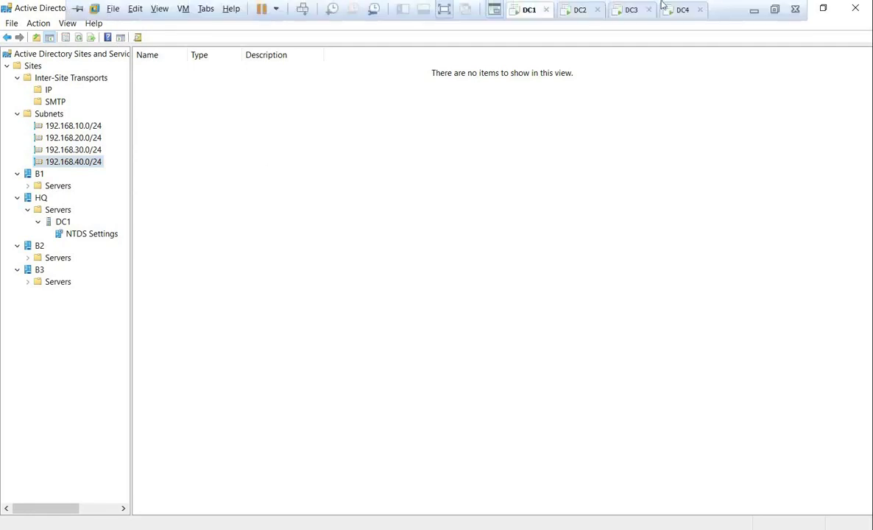
pyautogui.click(743, 10)
pyautogui.moveTo(609, 339); pyautogui.dragTo(661, 331)
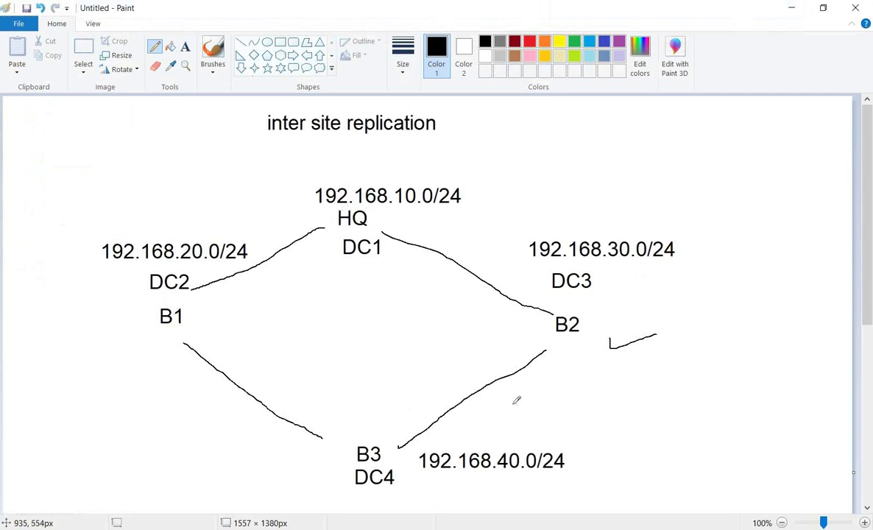
pyautogui.moveTo(553, 344)
pyautogui.mouseDown()
pyautogui.moveTo(576, 343)
pyautogui.moveTo(569, 349)
pyautogui.mouseUp()
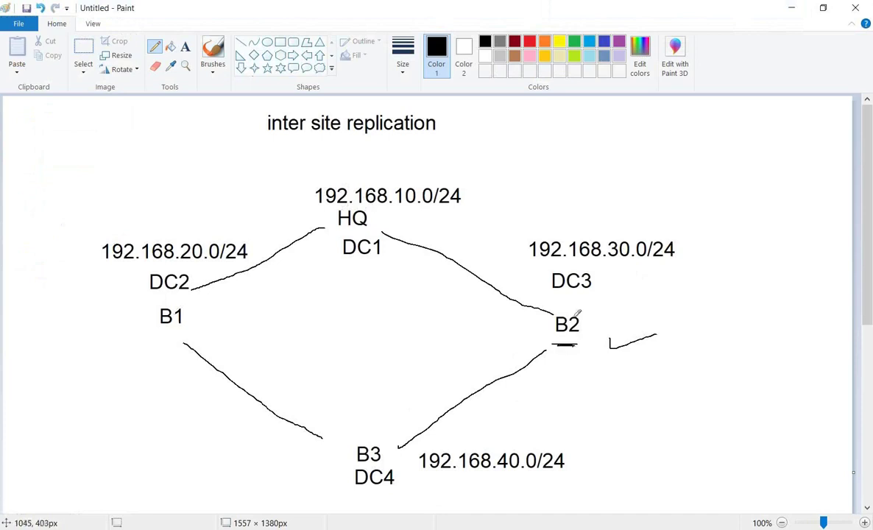
pyautogui.moveTo(558, 303); pyautogui.dragTo(580, 302)
pyautogui.moveTo(670, 325)
pyautogui.mouseDown()
pyautogui.moveTo(600, 355)
pyautogui.moveTo(672, 328)
pyautogui.moveTo(627, 303)
pyautogui.moveTo(596, 300)
pyautogui.mouseUp()
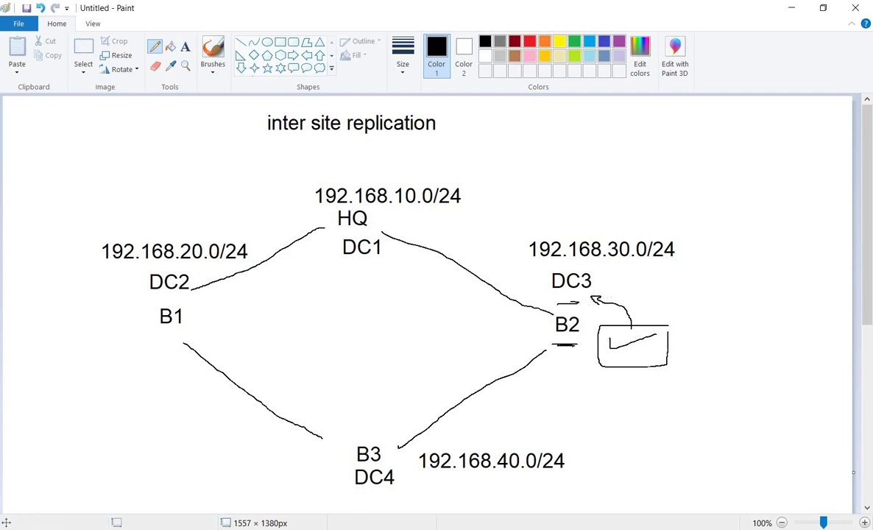
# - Look at the Subnets folder in Active Directory Sites and Services, then return to Paint and undo the B2 annotations and the 192.168.40.0/24 label
pyautogui.hotkey('alt', 'Tab')
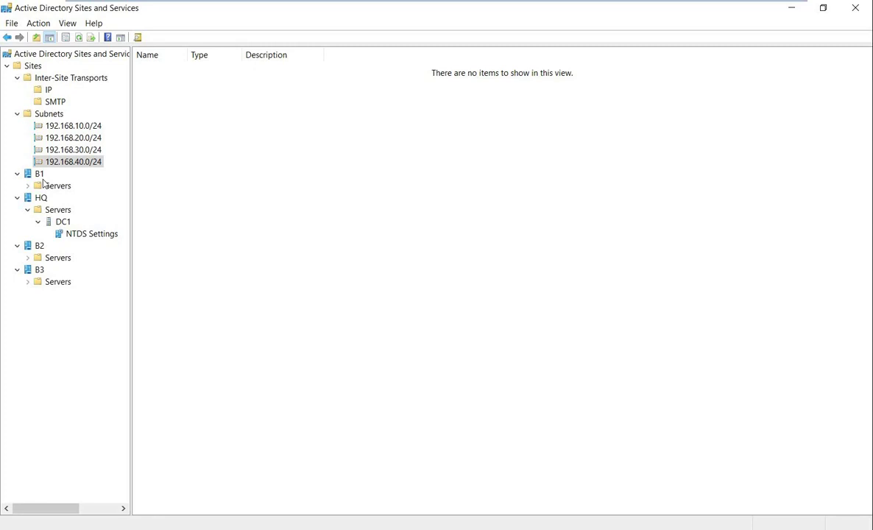
pyautogui.click(53, 116)
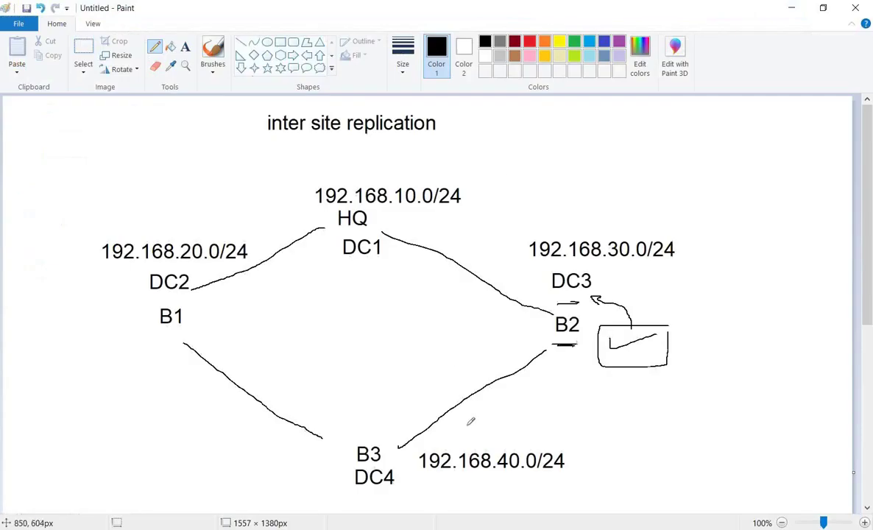
pyautogui.hotkey('ctrl', 'z')
pyautogui.hotkey('ctrl', 'z')
pyautogui.hotkey('ctrl', 'z')
pyautogui.hotkey('ctrl', 'z')
pyautogui.hotkey('ctrl', 'z')
pyautogui.hotkey('ctrl', 'z')
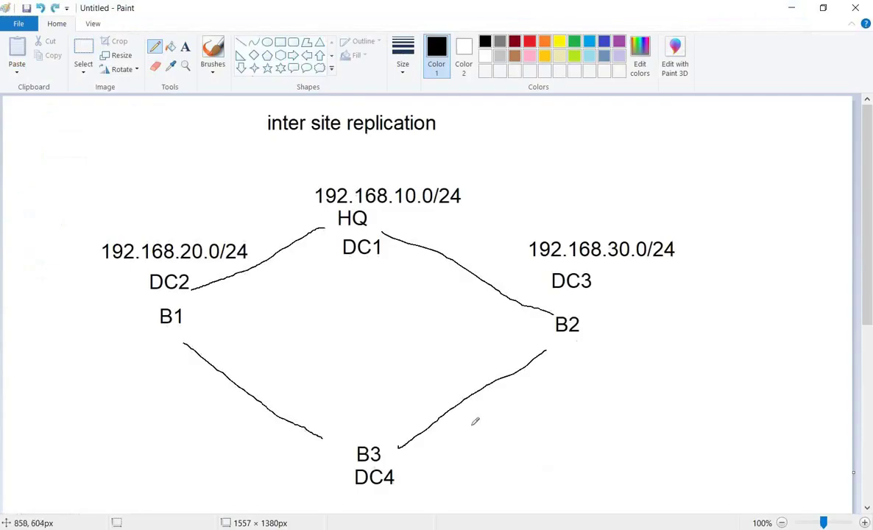
# - Delete the B3 and DC4 labels together with the two lines linking them to B1 and B2
pyautogui.click(83, 48)
pyautogui.moveTo(170, 340); pyautogui.dragTo(552, 513)
pyautogui.press('Delete')
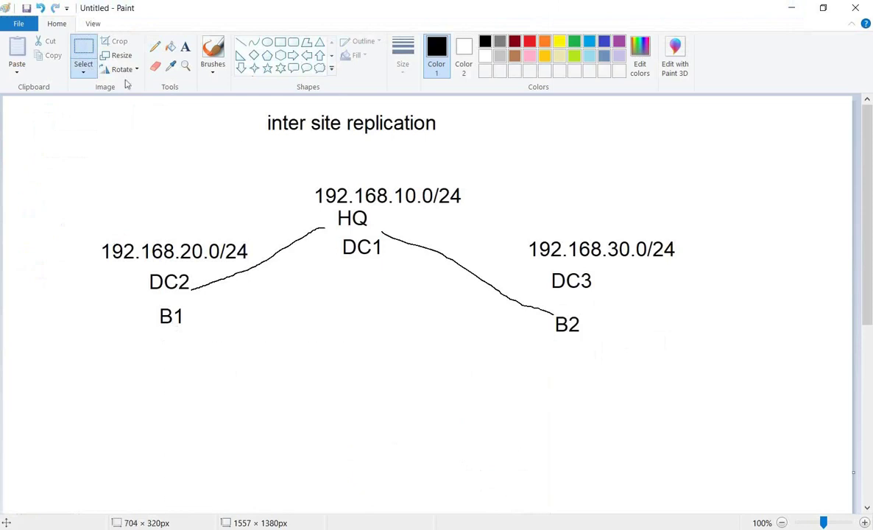
# - Add a DC4 text label directly below DC1 at the HQ site in the diagram
pyautogui.click(155, 46)
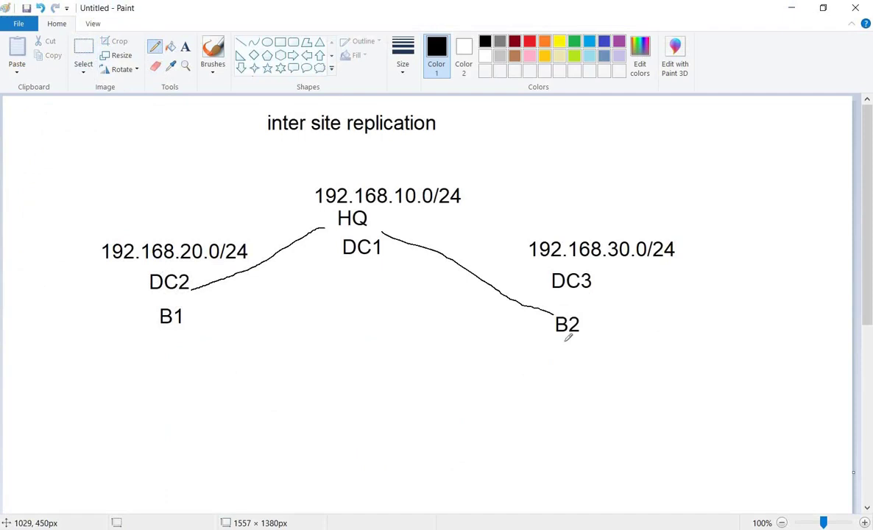
pyautogui.click(186, 47)
pyautogui.click(347, 255)
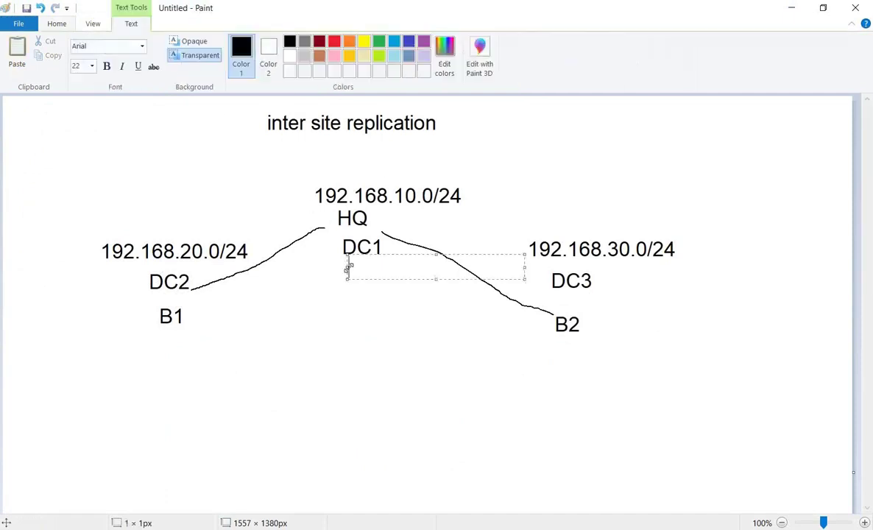
pyautogui.write('DC4')
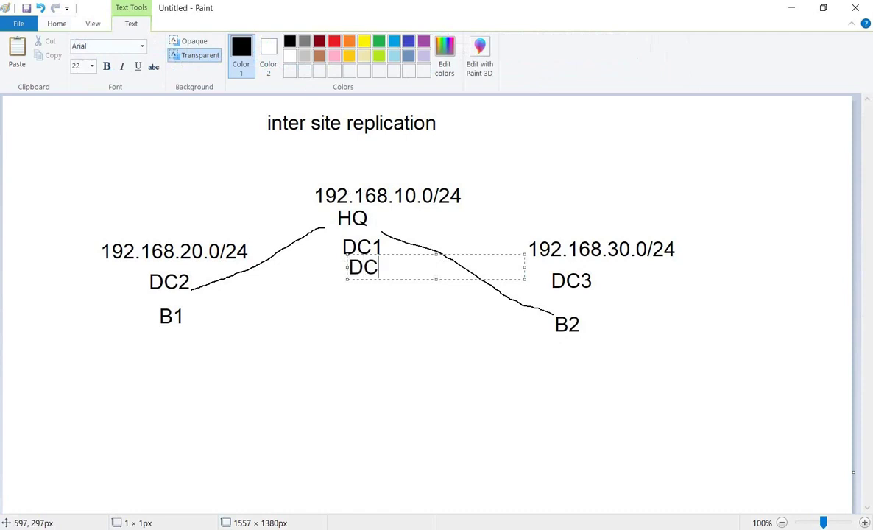
pyautogui.click(344, 335)
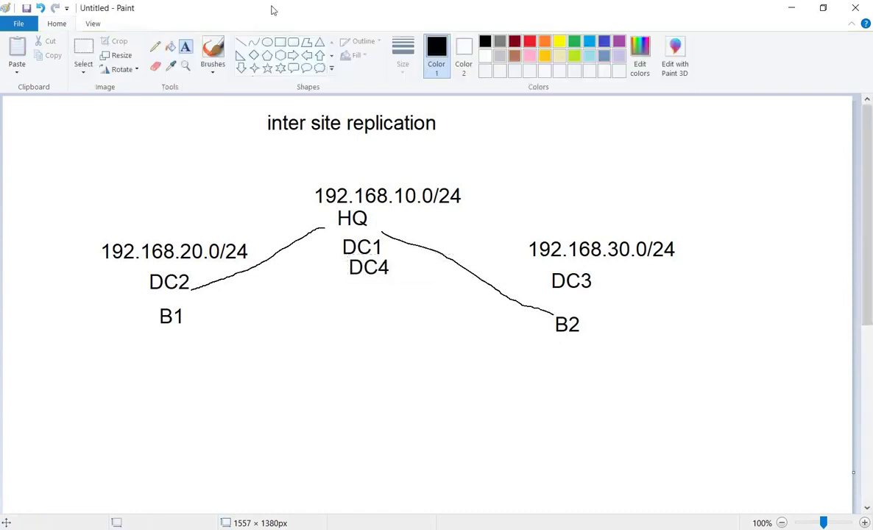
# - Sketch a trial pencil line between B1 and B2 and undo it, two times in a row
pyautogui.click(154, 46)
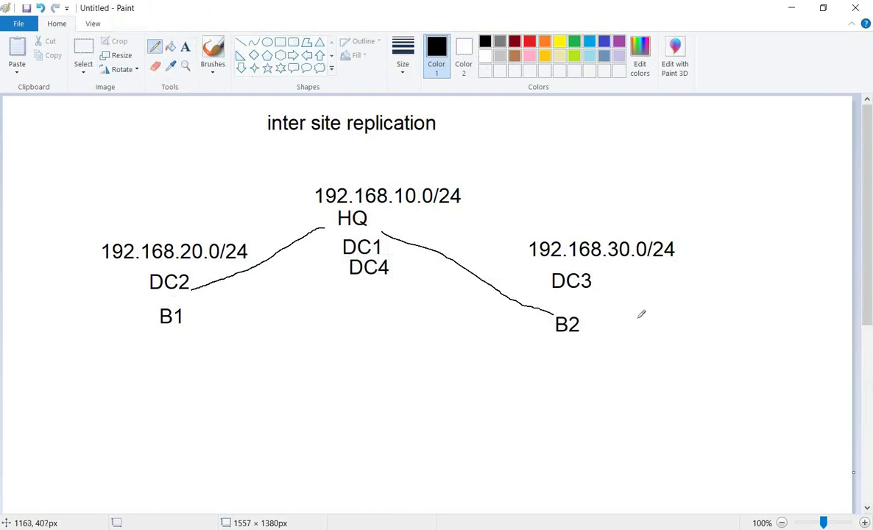
pyautogui.moveTo(191, 315); pyautogui.dragTo(541, 316)
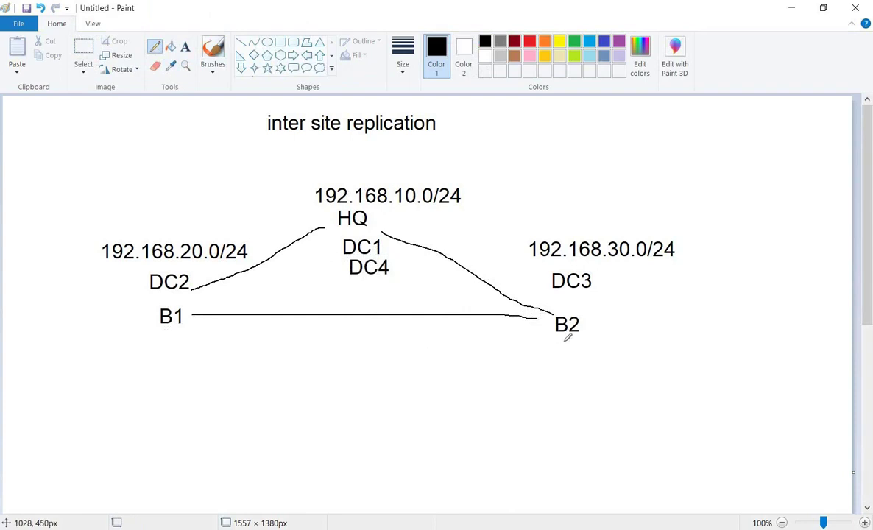
pyautogui.hotkey('ctrl', 'z')
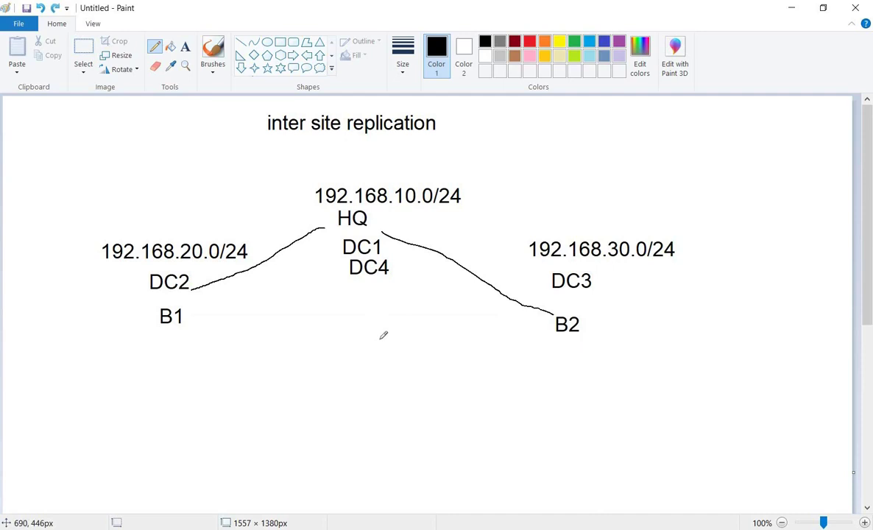
pyautogui.moveTo(206, 319); pyautogui.dragTo(540, 326)
pyautogui.hotkey('ctrl', 'z')
# - Switch to Active Directory Sites and Services and create an IP site link named B1-B2 containing sites B1 and B2
pyautogui.hotkey('alt', 'Tab')
pyautogui.click(47, 89)
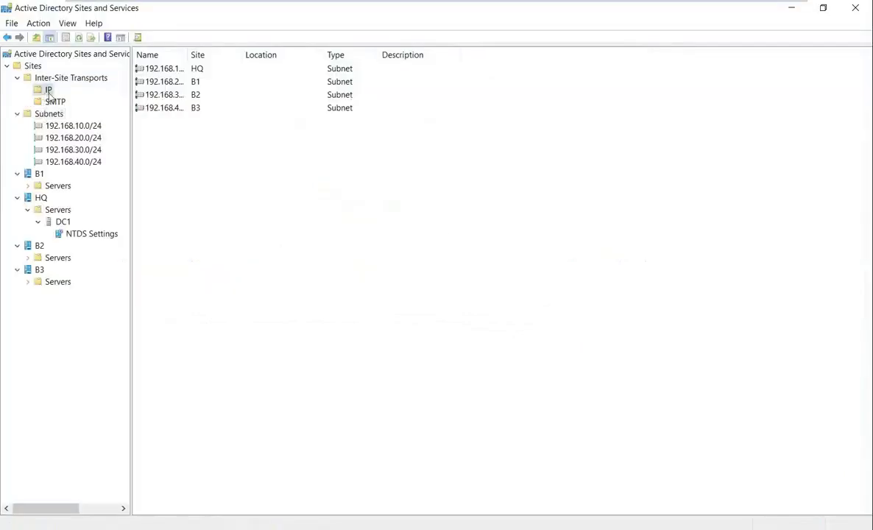
pyautogui.rightClick(192, 164)
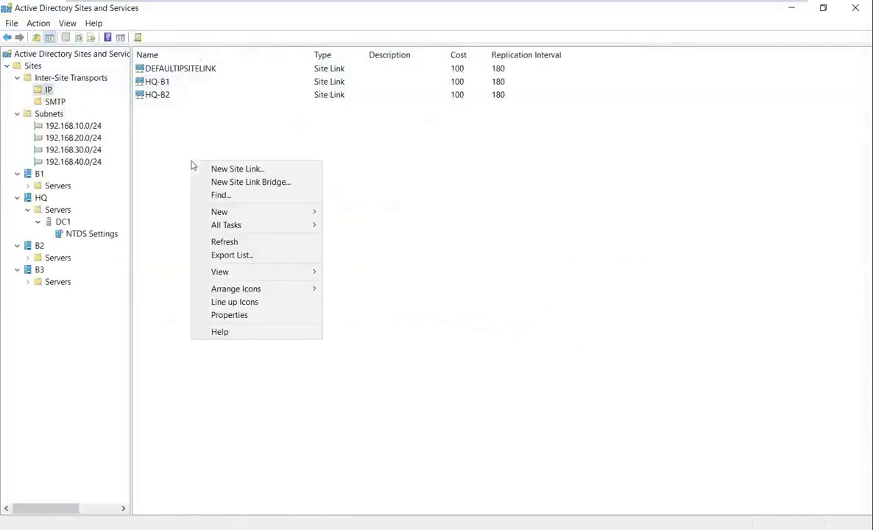
pyautogui.click(270, 171)
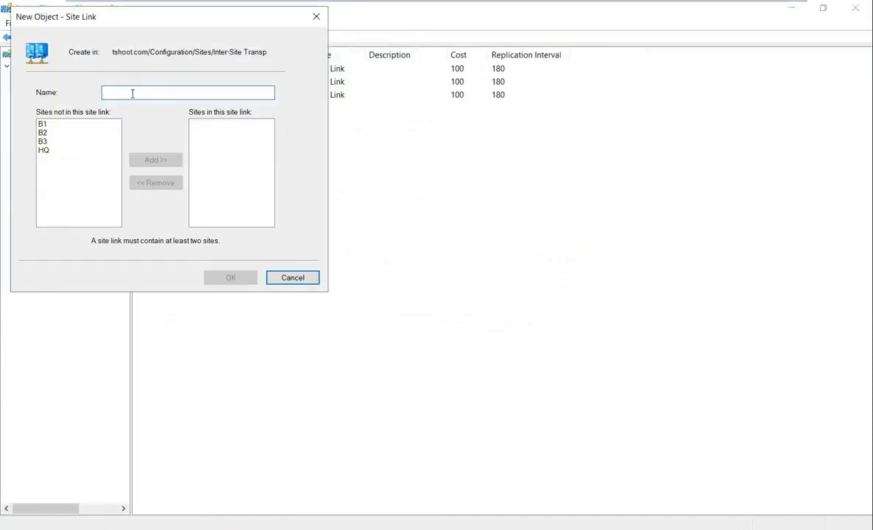
pyautogui.write('B1-B2')
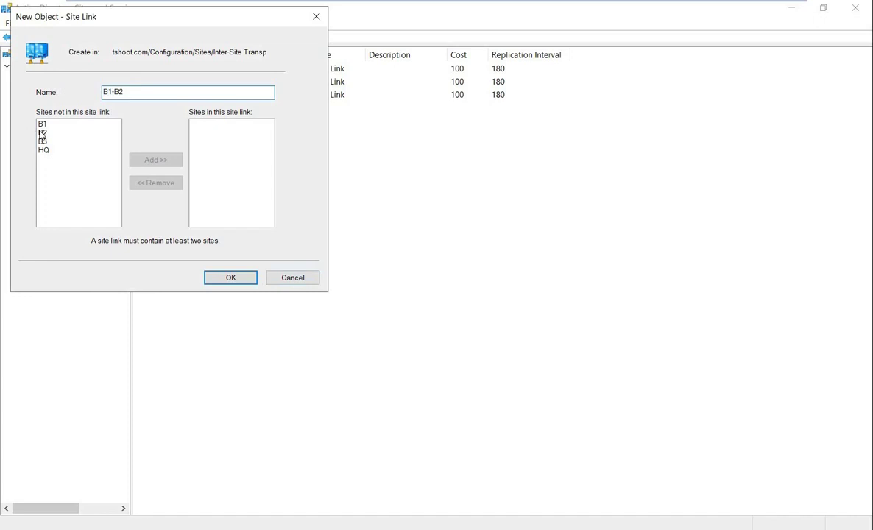
pyautogui.click(42, 123)
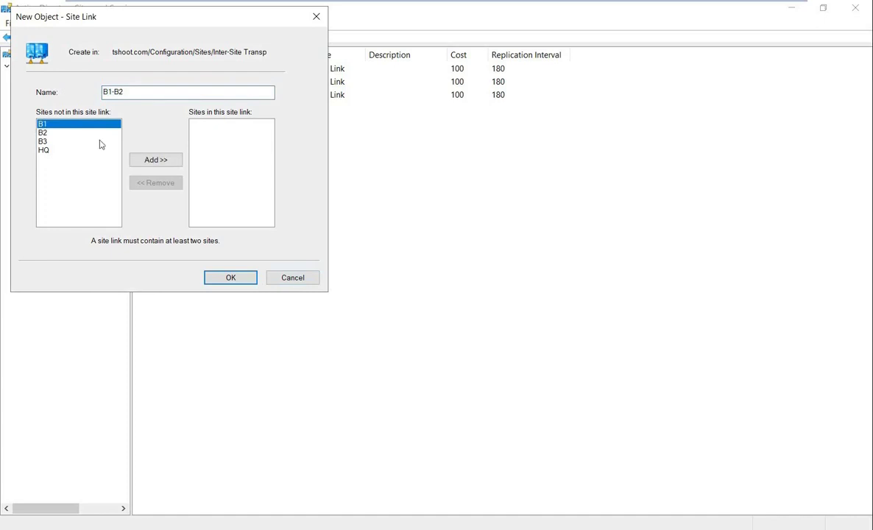
pyautogui.click(155, 159)
pyautogui.click(42, 124)
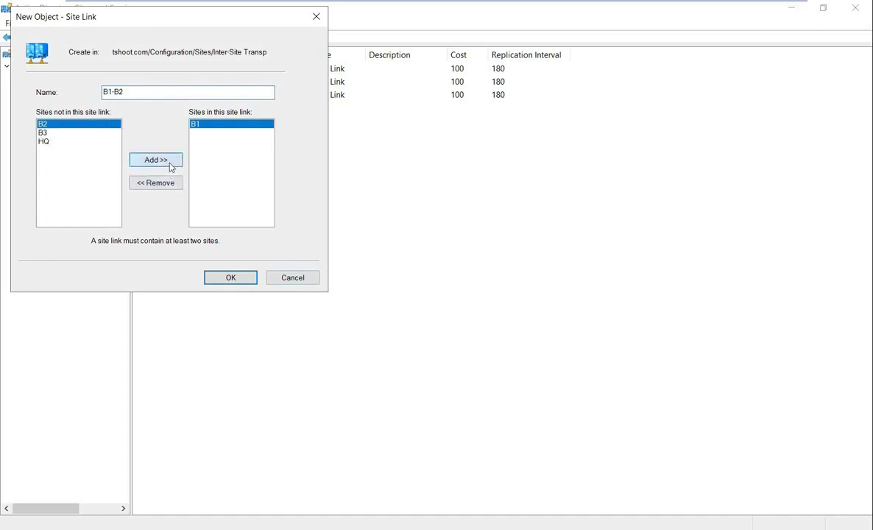
pyautogui.click(163, 160)
pyautogui.click(230, 277)
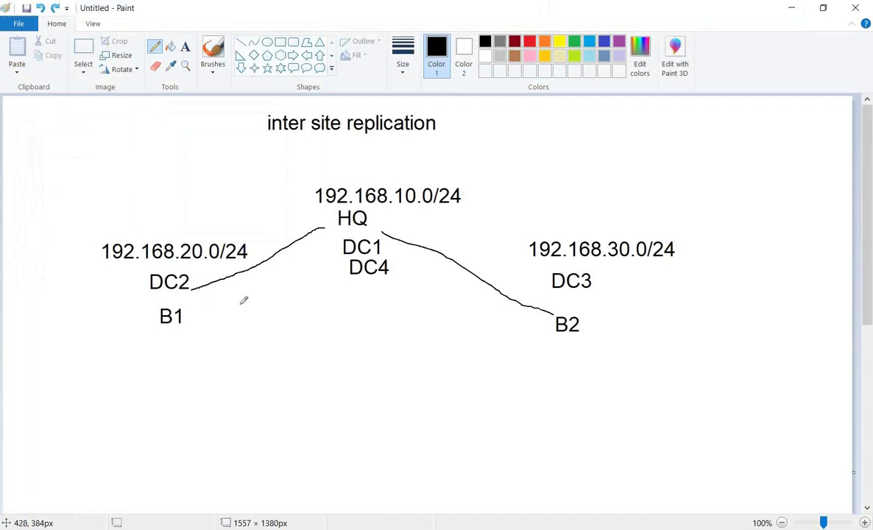
# - In the Paint diagram, draw a line between B1 and B2 and label all three site links with the cost 100
pyautogui.moveTo(213, 302); pyautogui.dragTo(541, 310)
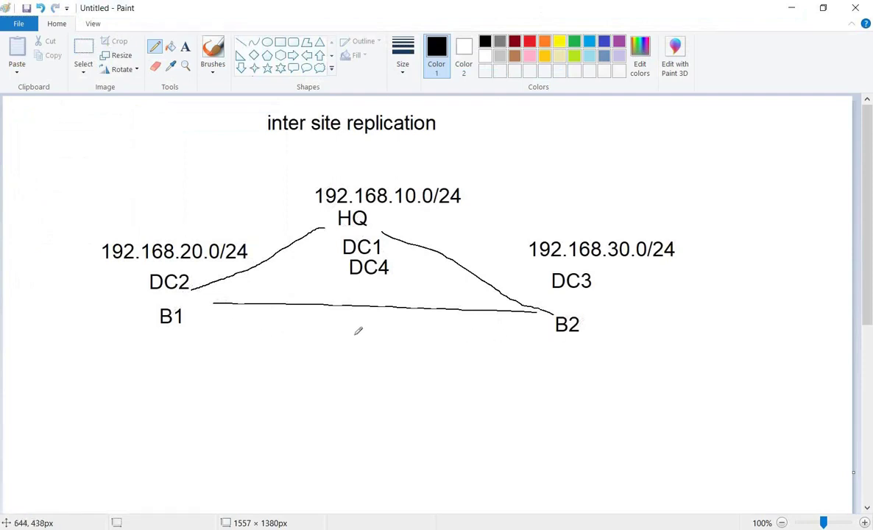
pyautogui.click(186, 46)
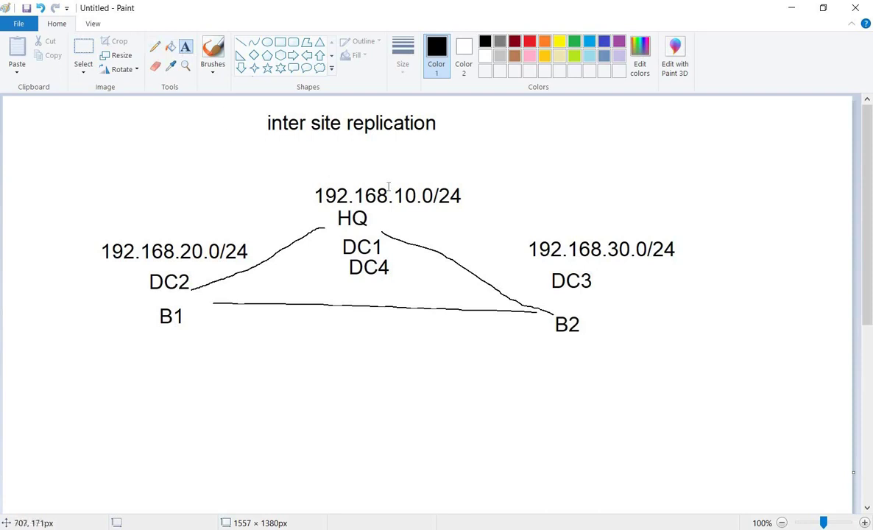
pyautogui.click(435, 250)
pyautogui.write('100')
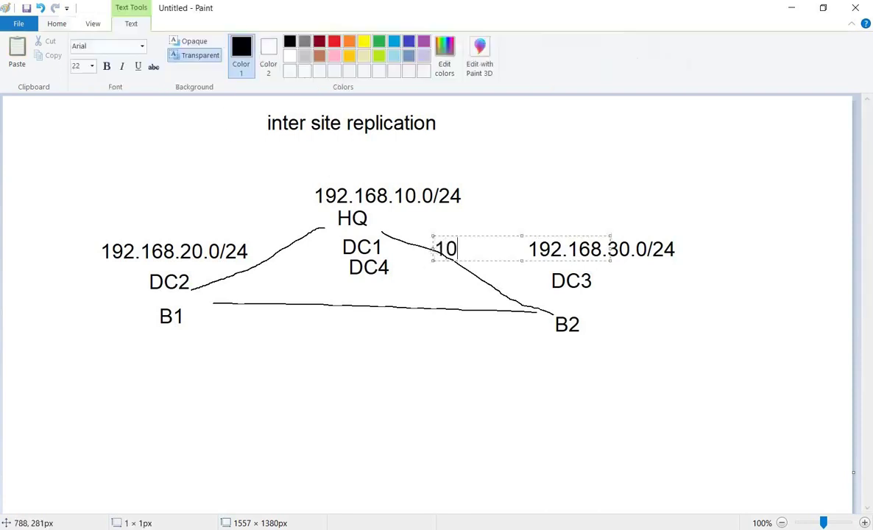
pyautogui.click(333, 306)
pyautogui.write('100')
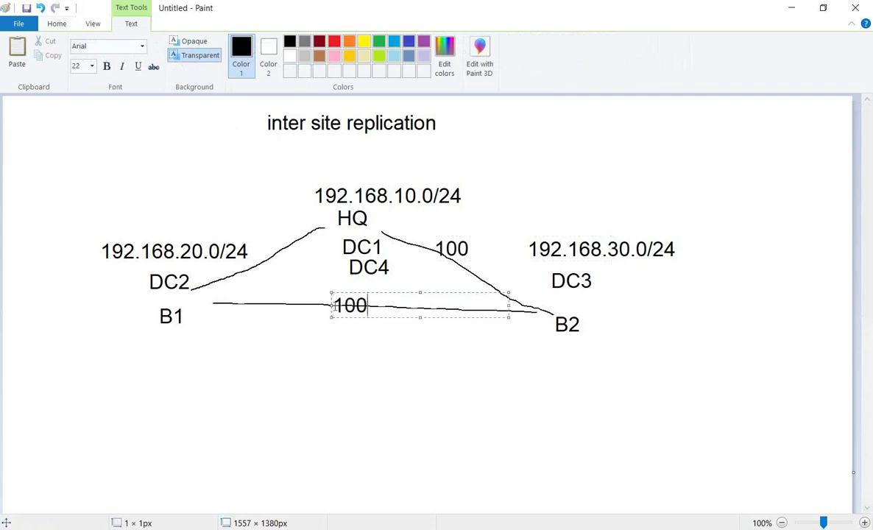
pyautogui.click(264, 249)
pyautogui.click(264, 248)
pyautogui.write('100')
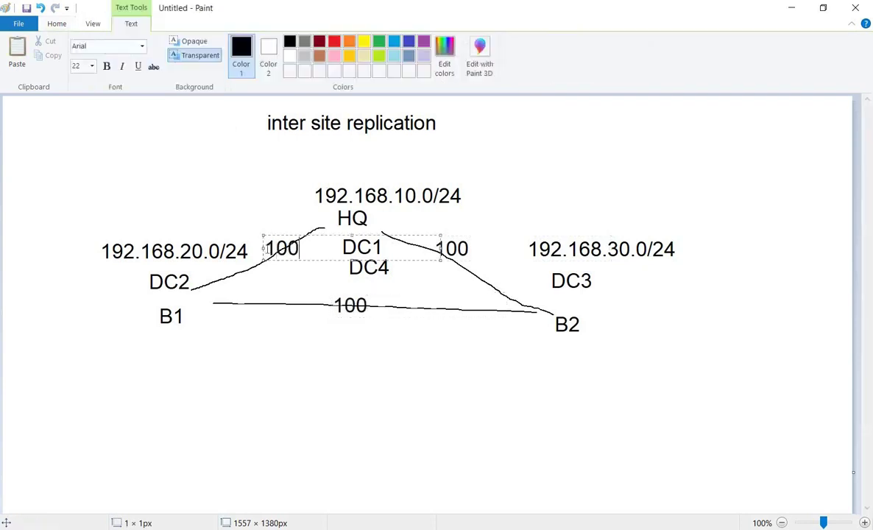
pyautogui.click(256, 450)
# - Switch to Active Directory Sites and Services, examine the cost in the HQ-B1 site link's properties, and close them without changes
pyautogui.hotkey('alt', 'Tab')
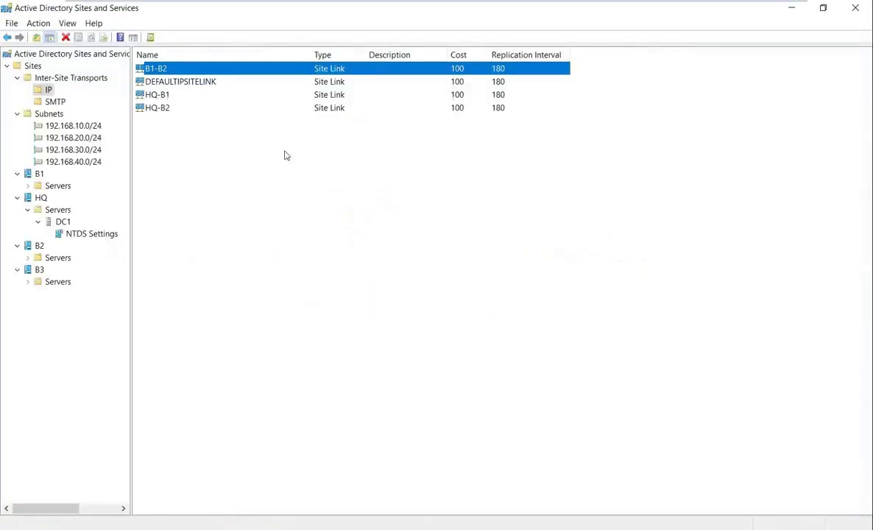
pyautogui.click(150, 94)
pyautogui.rightClick(162, 99)
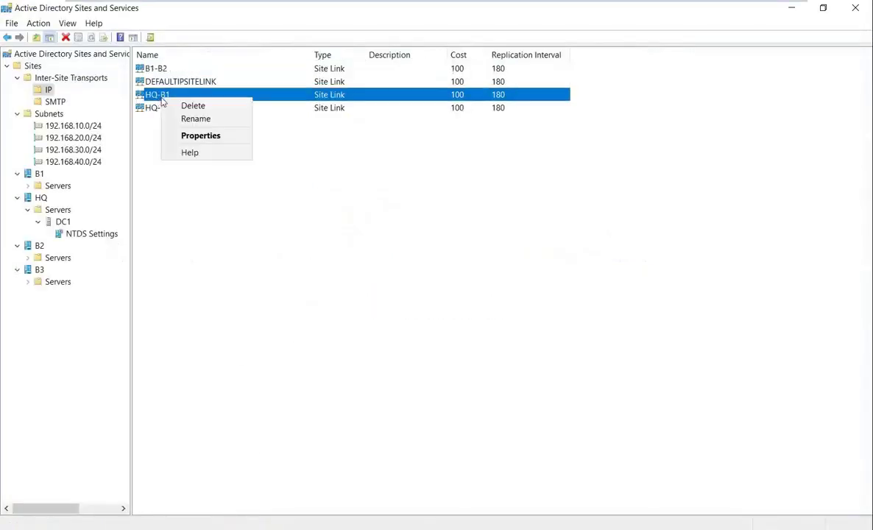
pyautogui.click(218, 137)
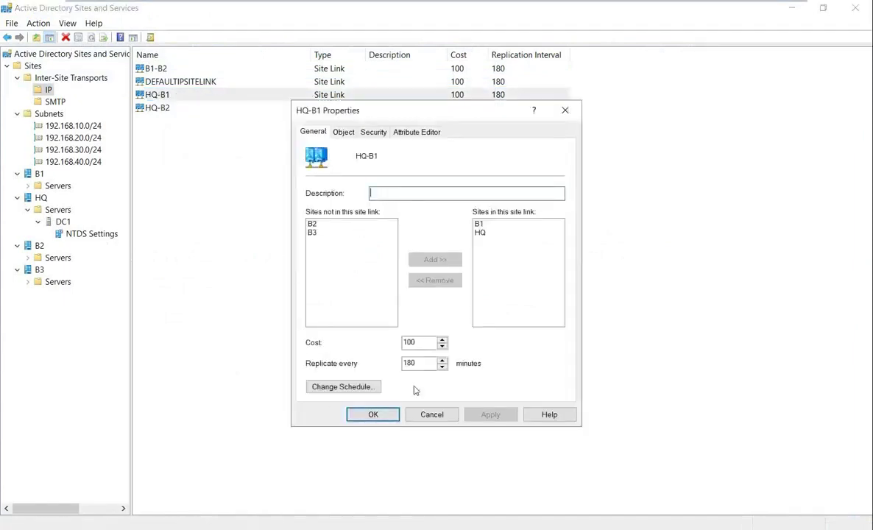
pyautogui.moveTo(427, 342); pyautogui.dragTo(395, 342)
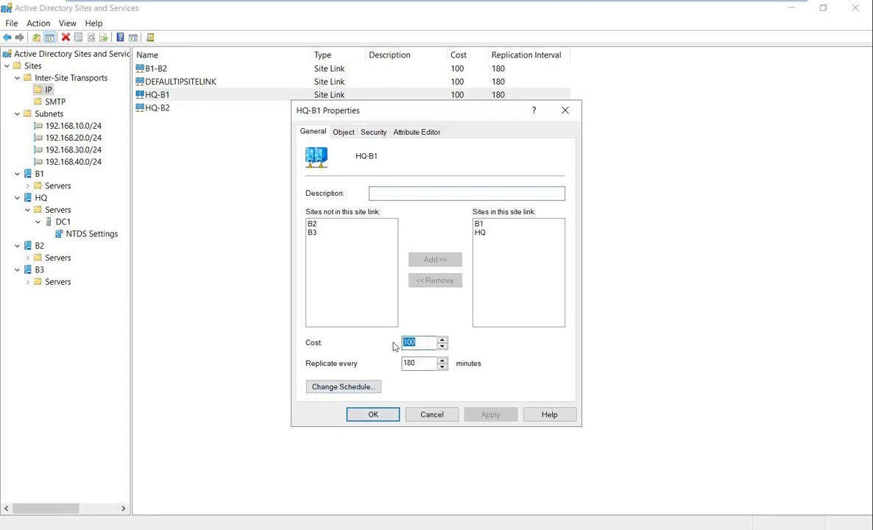
pyautogui.click(432, 415)
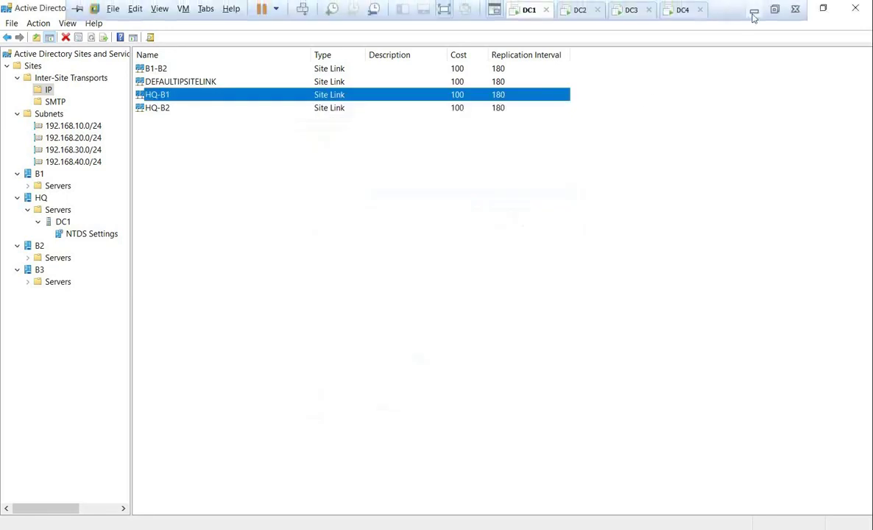
# - Return to the Paint diagram and draw a curved arrow from 192.168.20.0/24 over HQ to 192.168.30.0/24
pyautogui.click(752, 15)
pyautogui.click(354, 344)
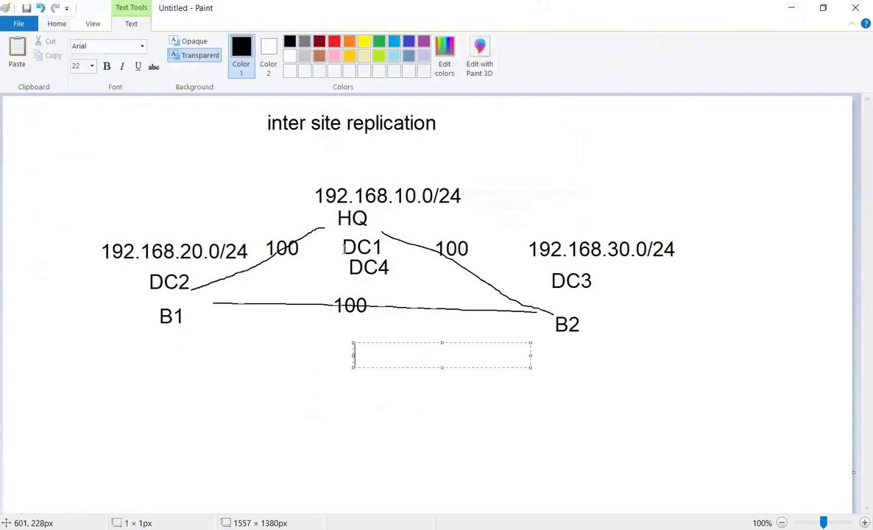
pyautogui.click(177, 160)
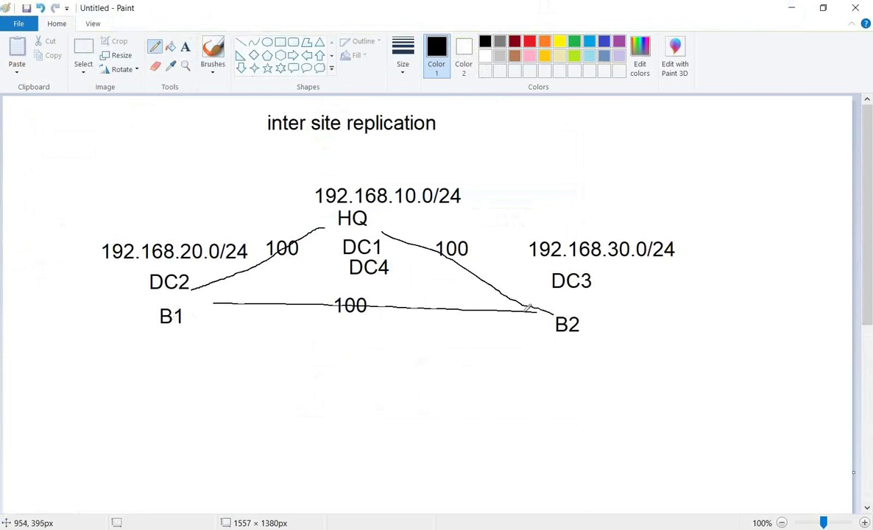
pyautogui.moveTo(229, 255)
pyautogui.mouseDown()
pyautogui.moveTo(327, 177)
pyautogui.moveTo(487, 220)
pyautogui.moveTo(519, 239)
pyautogui.moveTo(507, 248)
pyautogui.mouseUp()
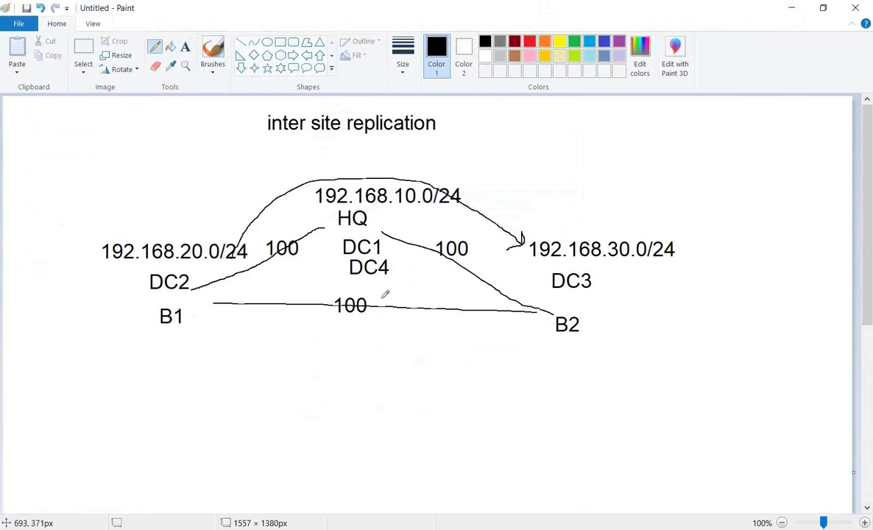